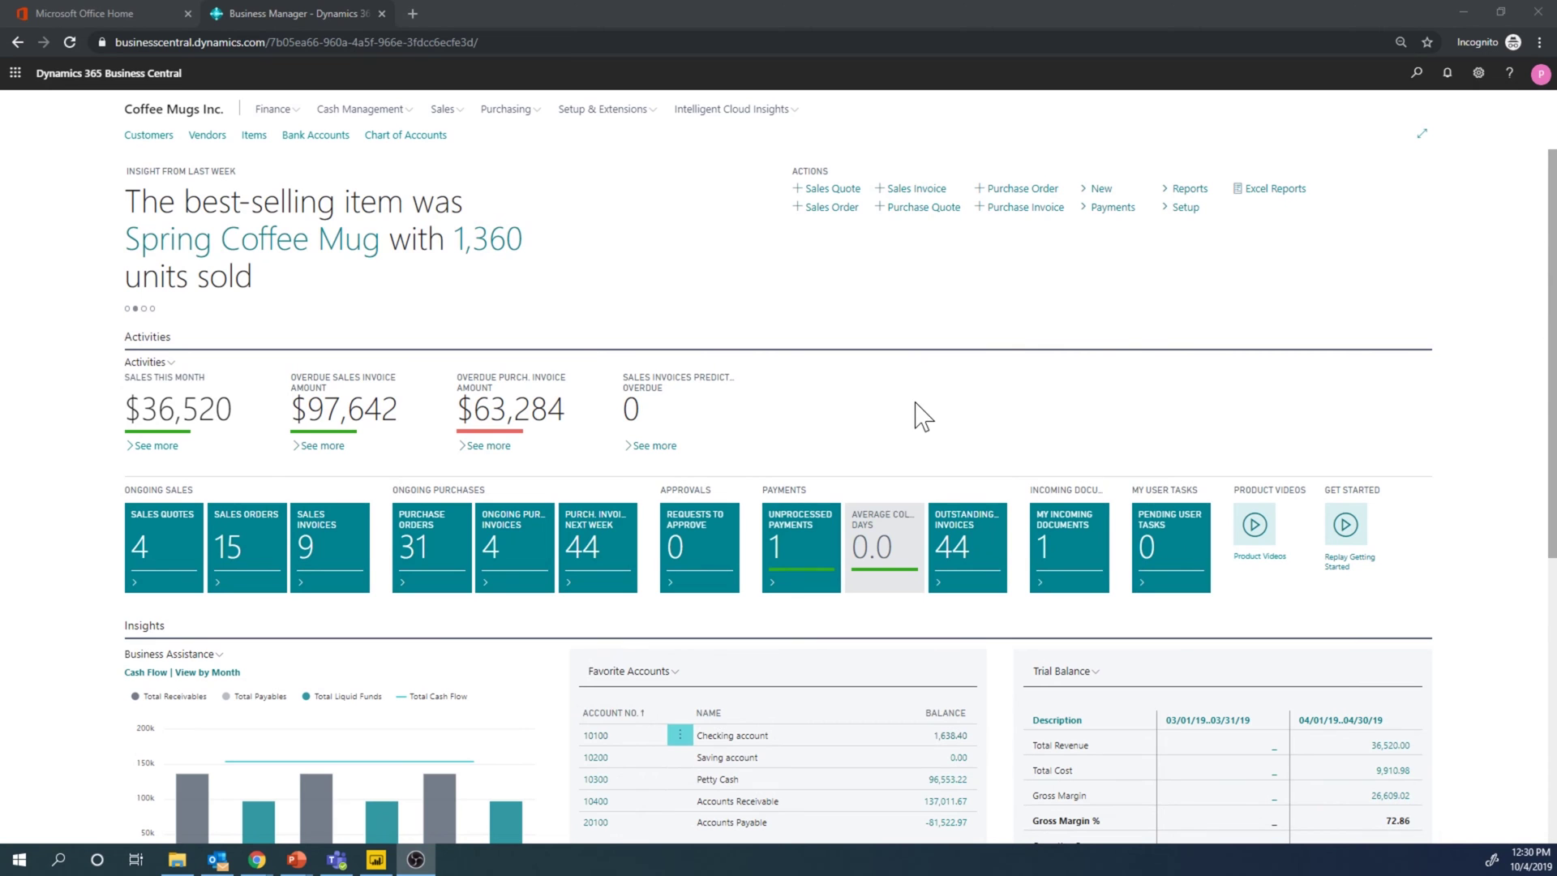
- Confirm the SOUTH location requires put-away, pick and mandatory bins, then close its card
{"action": "left_click", "coordinate": [1416, 73]}
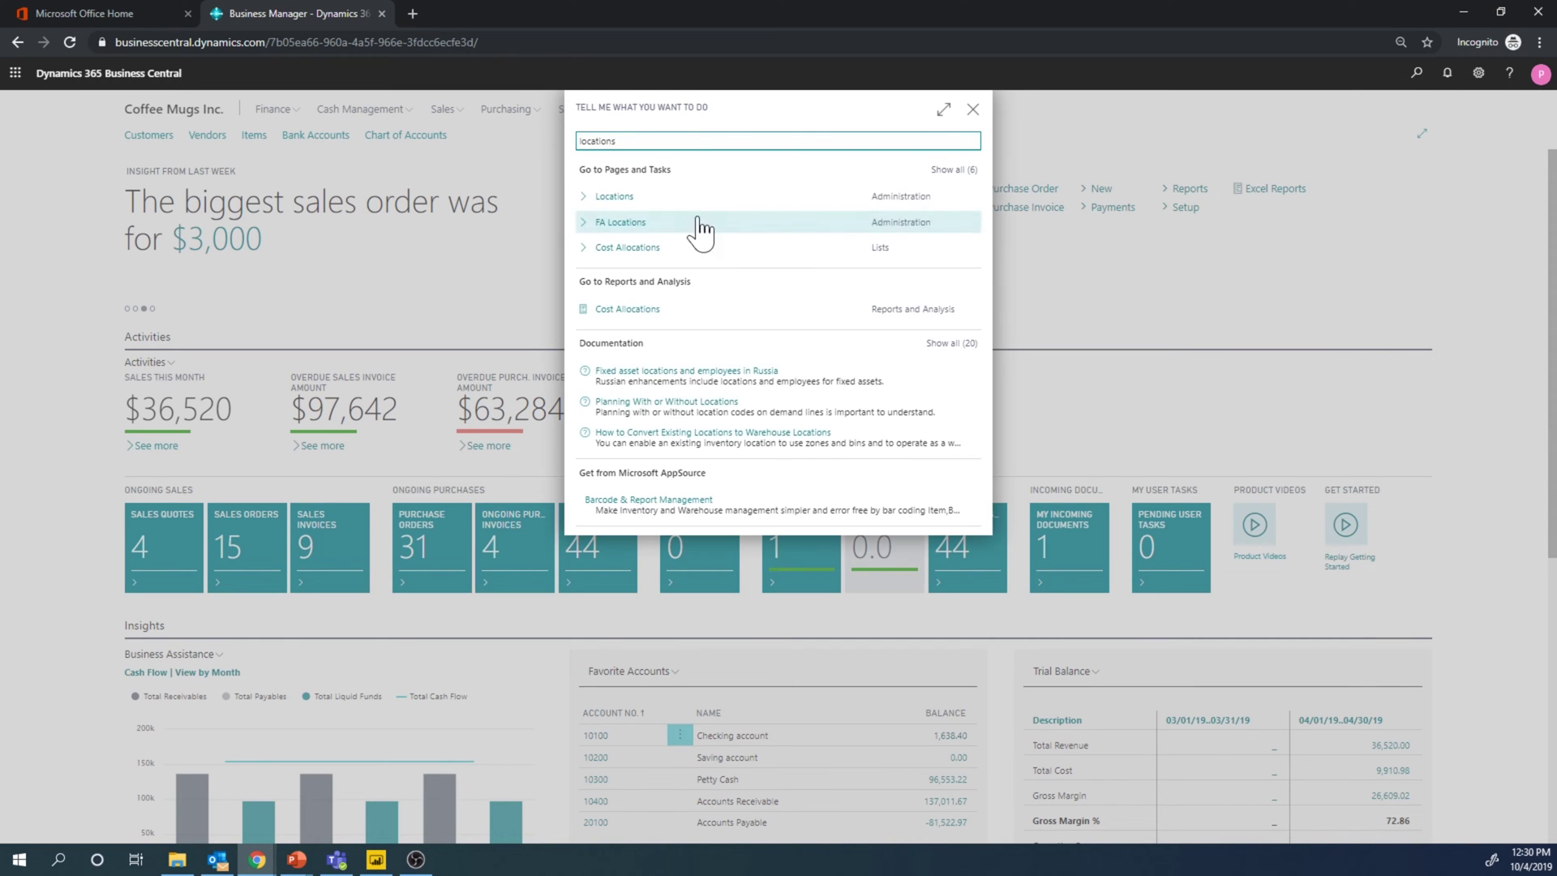
{"action": "left_click", "coordinate": [615, 197]}
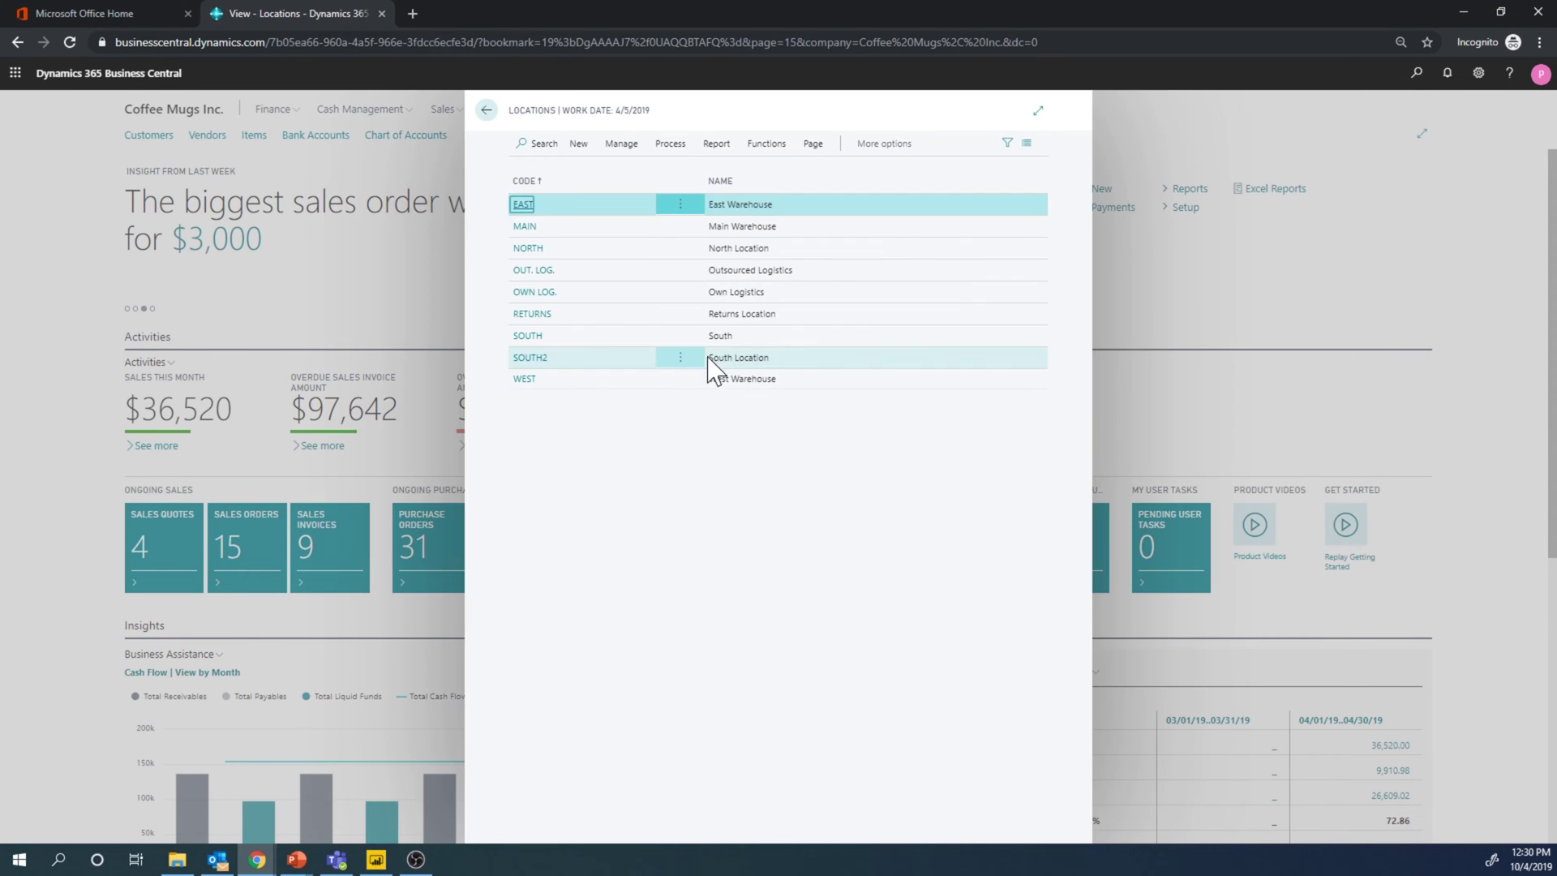
{"action": "left_click", "coordinate": [527, 336]}
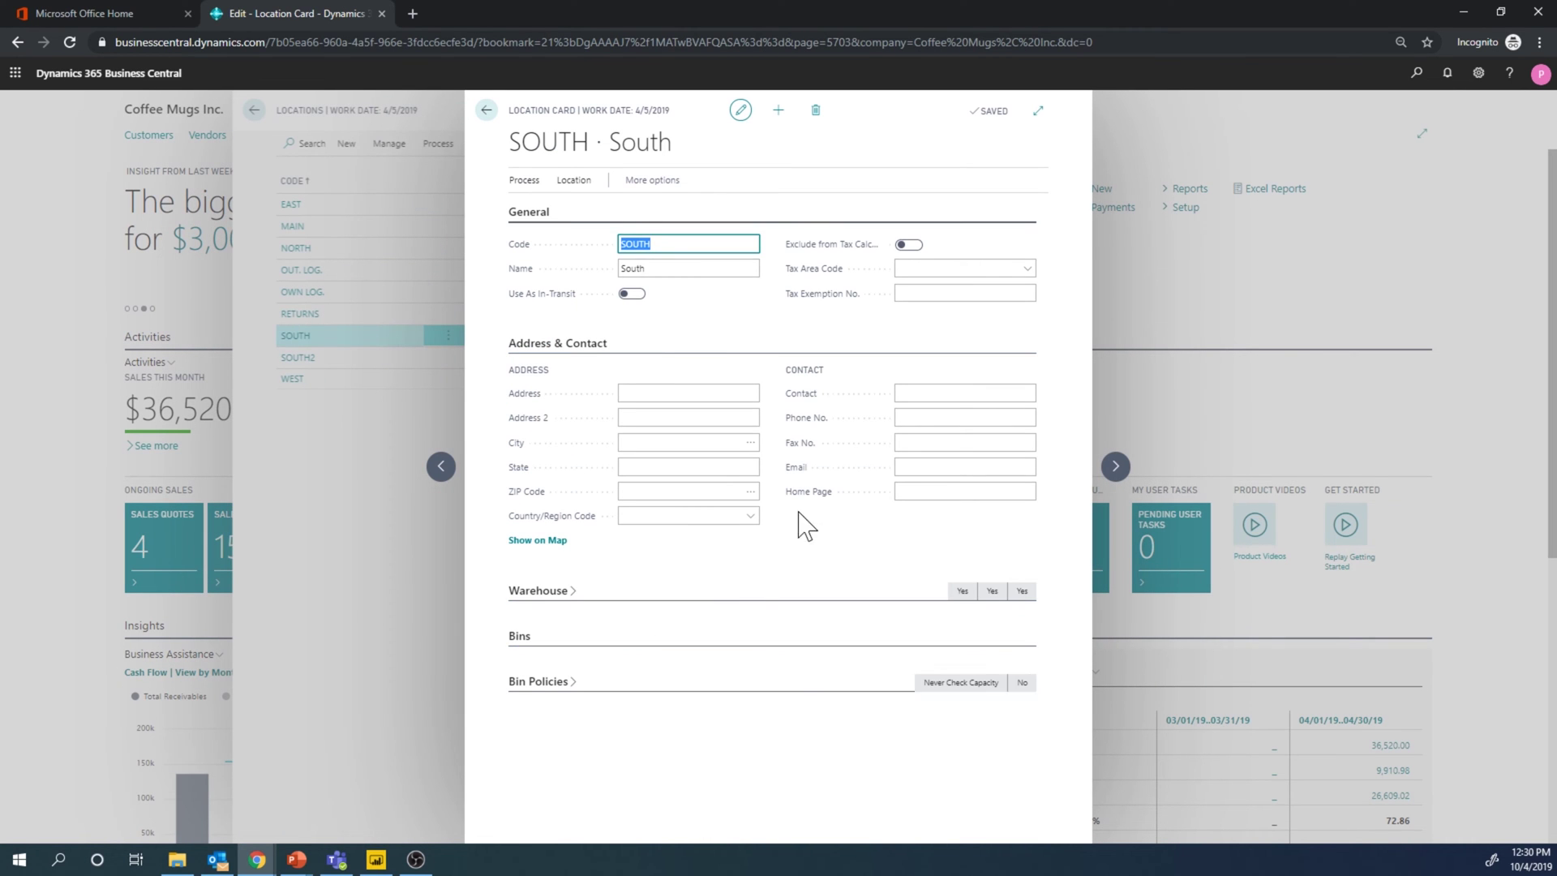
{"action": "scroll", "coordinate": [803, 519], "scroll_direction": "down", "scroll_amount": 1}
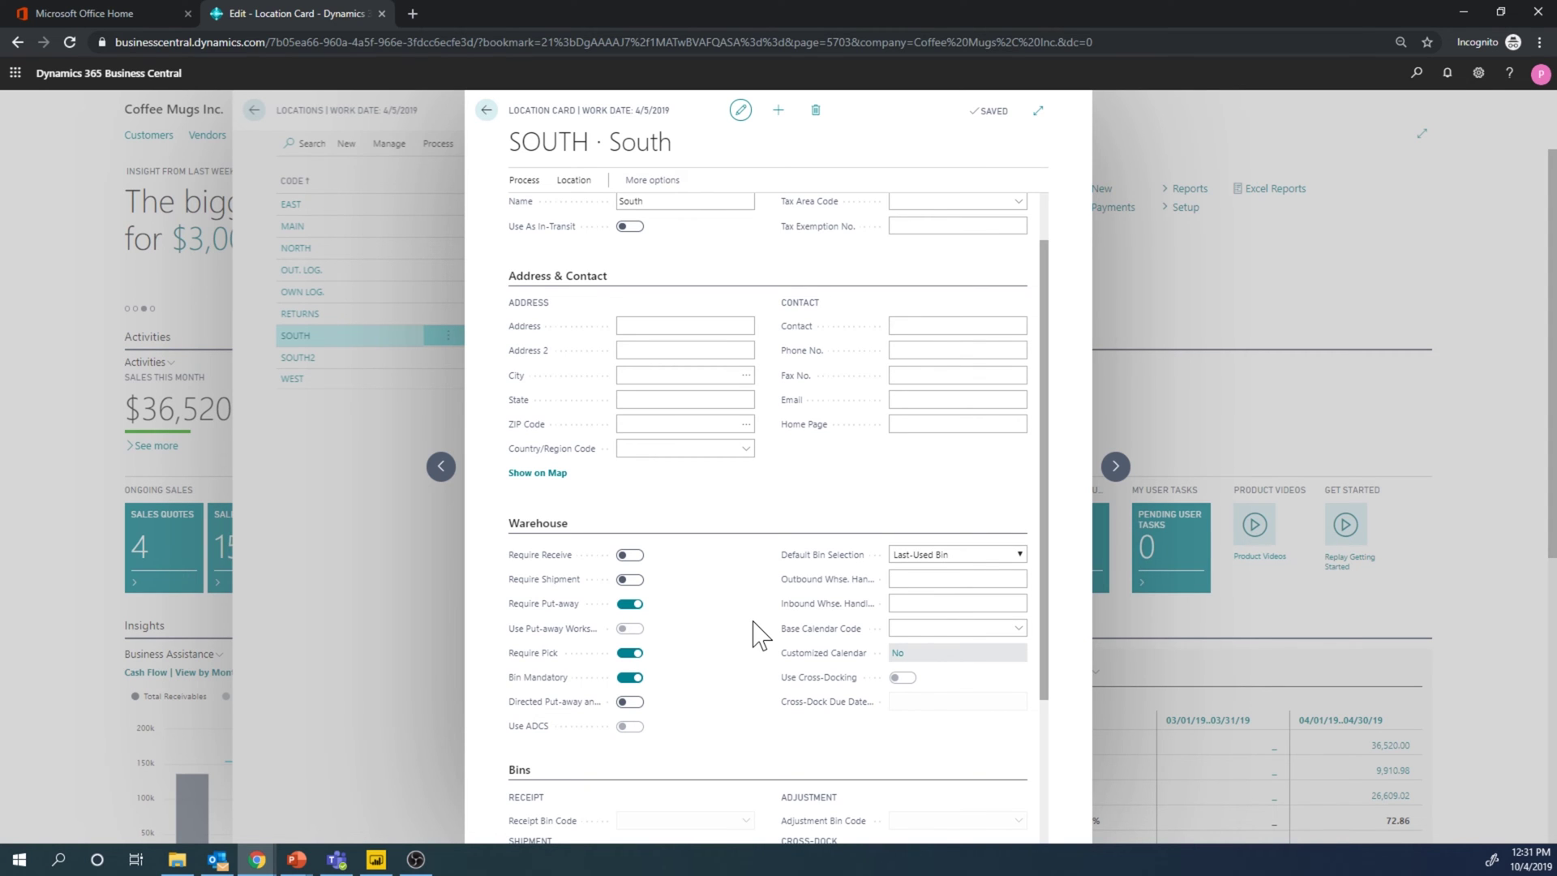
{"action": "scroll", "coordinate": [753, 633], "scroll_direction": "up", "scroll_amount": 1}
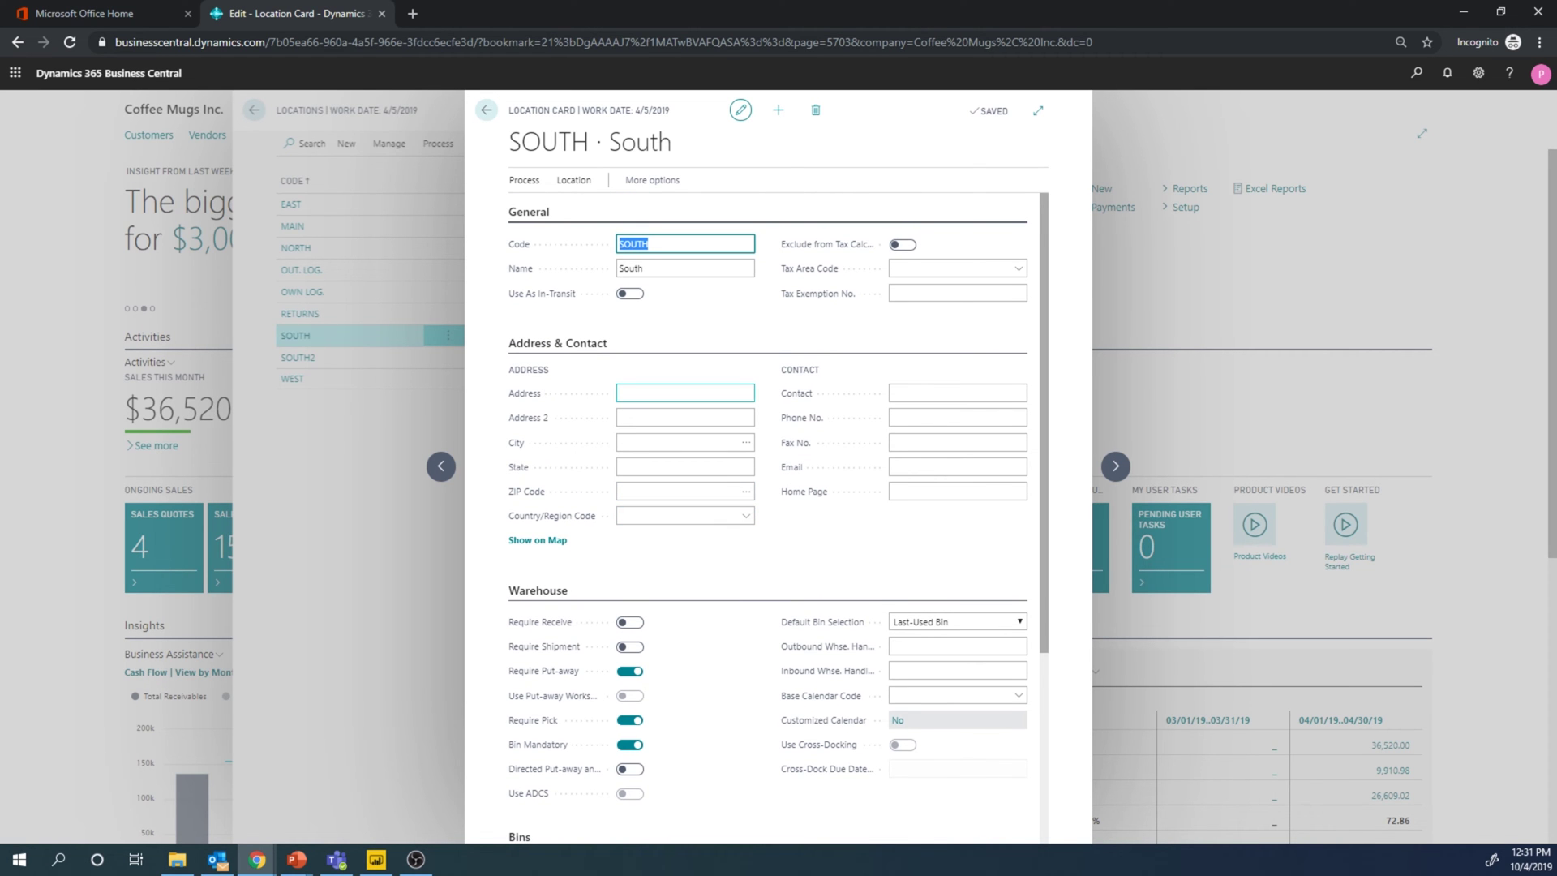
{"action": "left_click", "coordinate": [486, 110]}
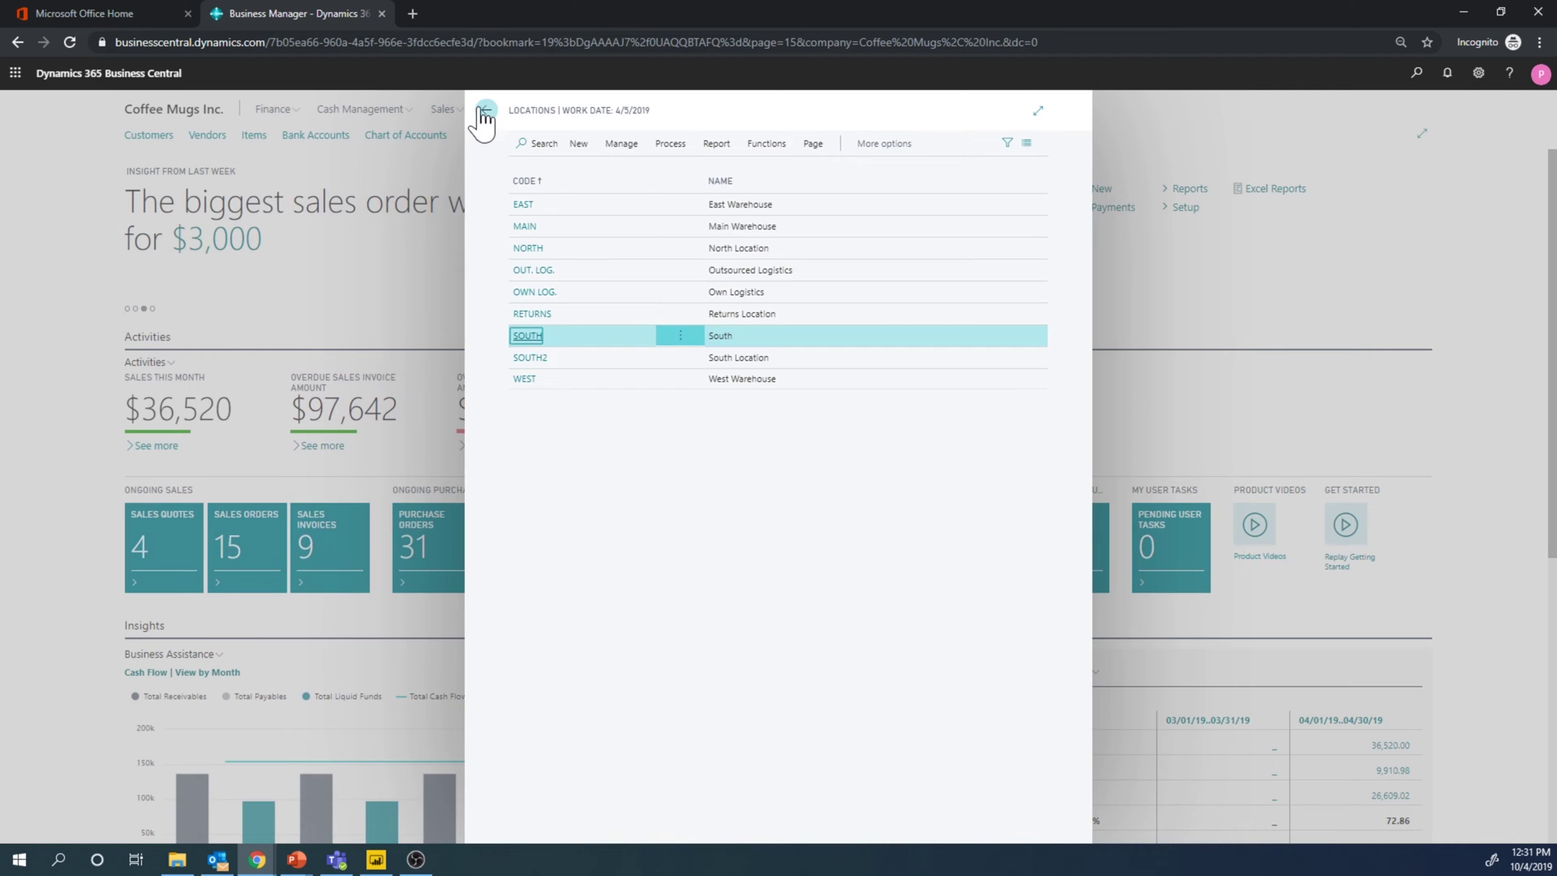
{"action": "left_click", "coordinate": [481, 111]}
- Start a new purchase order with vendor Fabrikam, Inc
{"action": "left_click", "coordinate": [1414, 74]}
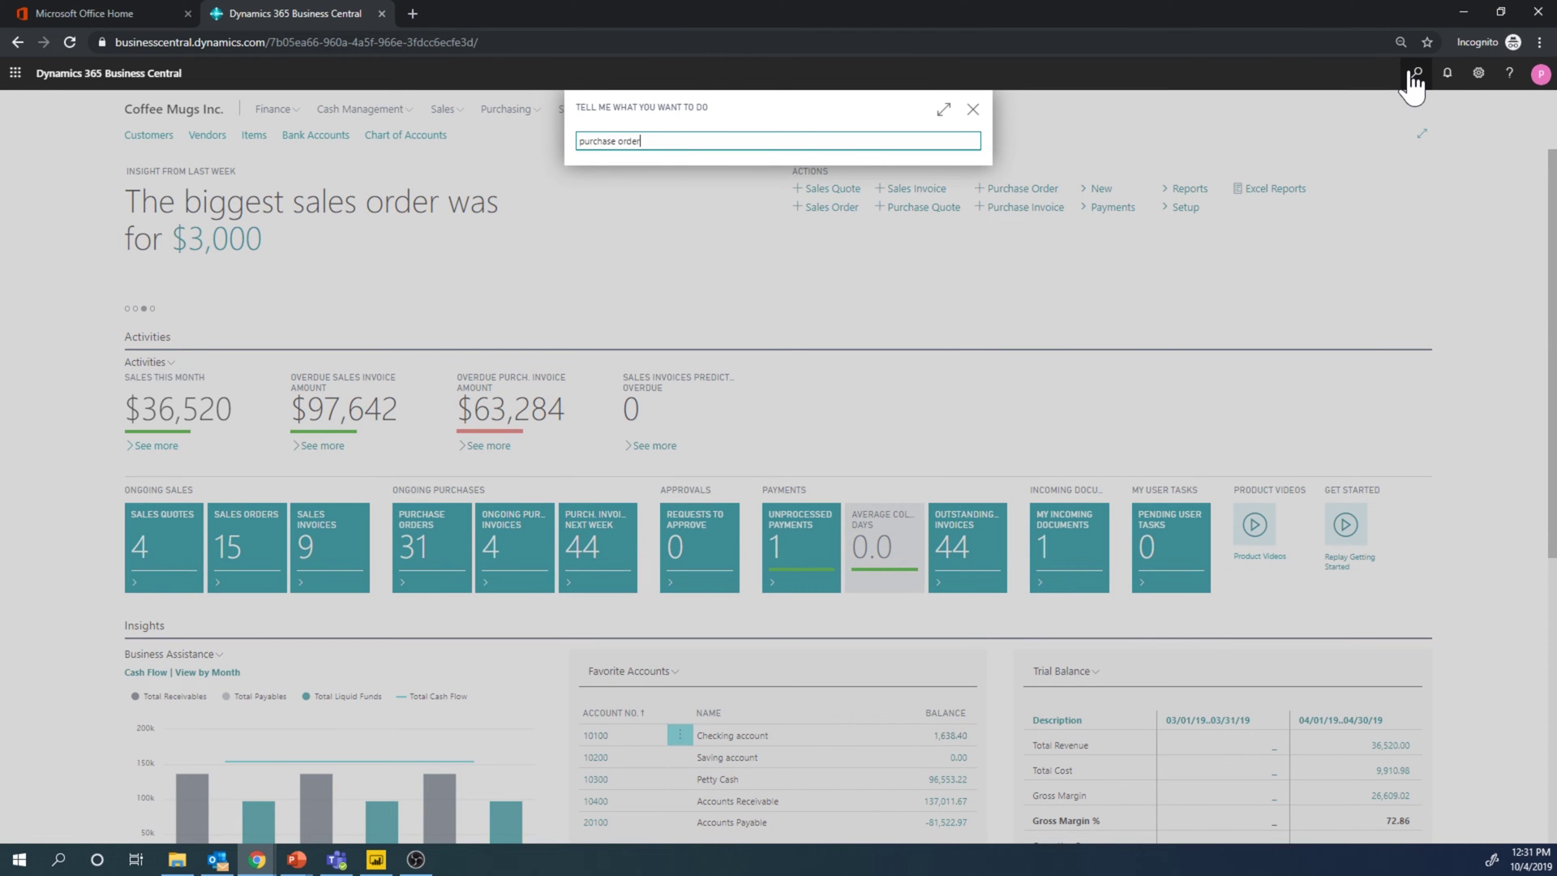
{"action": "left_click", "coordinate": [641, 203]}
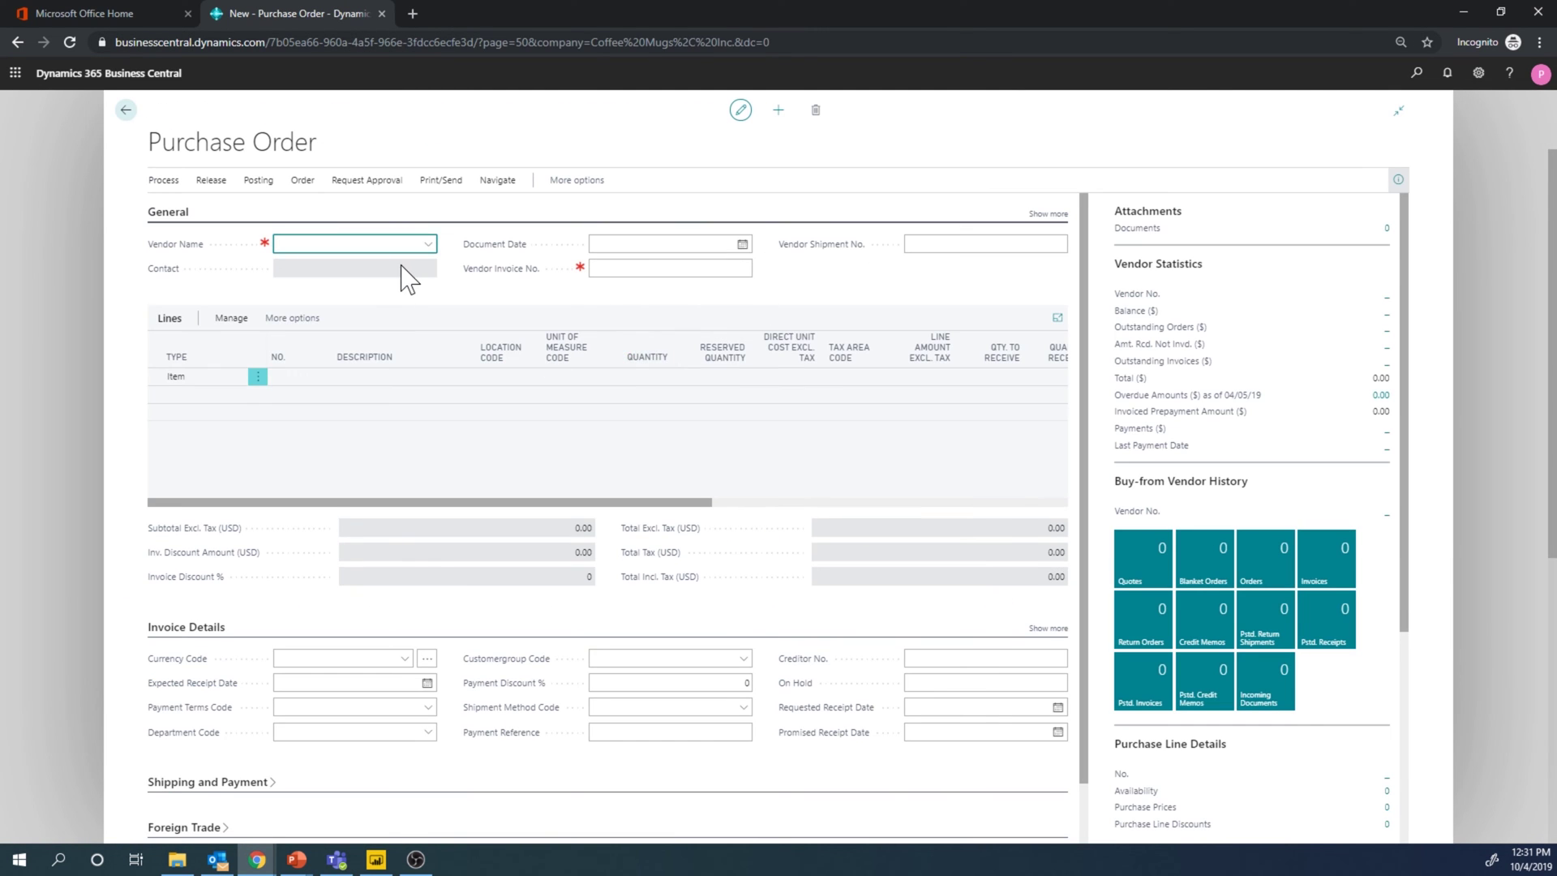
{"action": "left_click", "coordinate": [428, 244]}
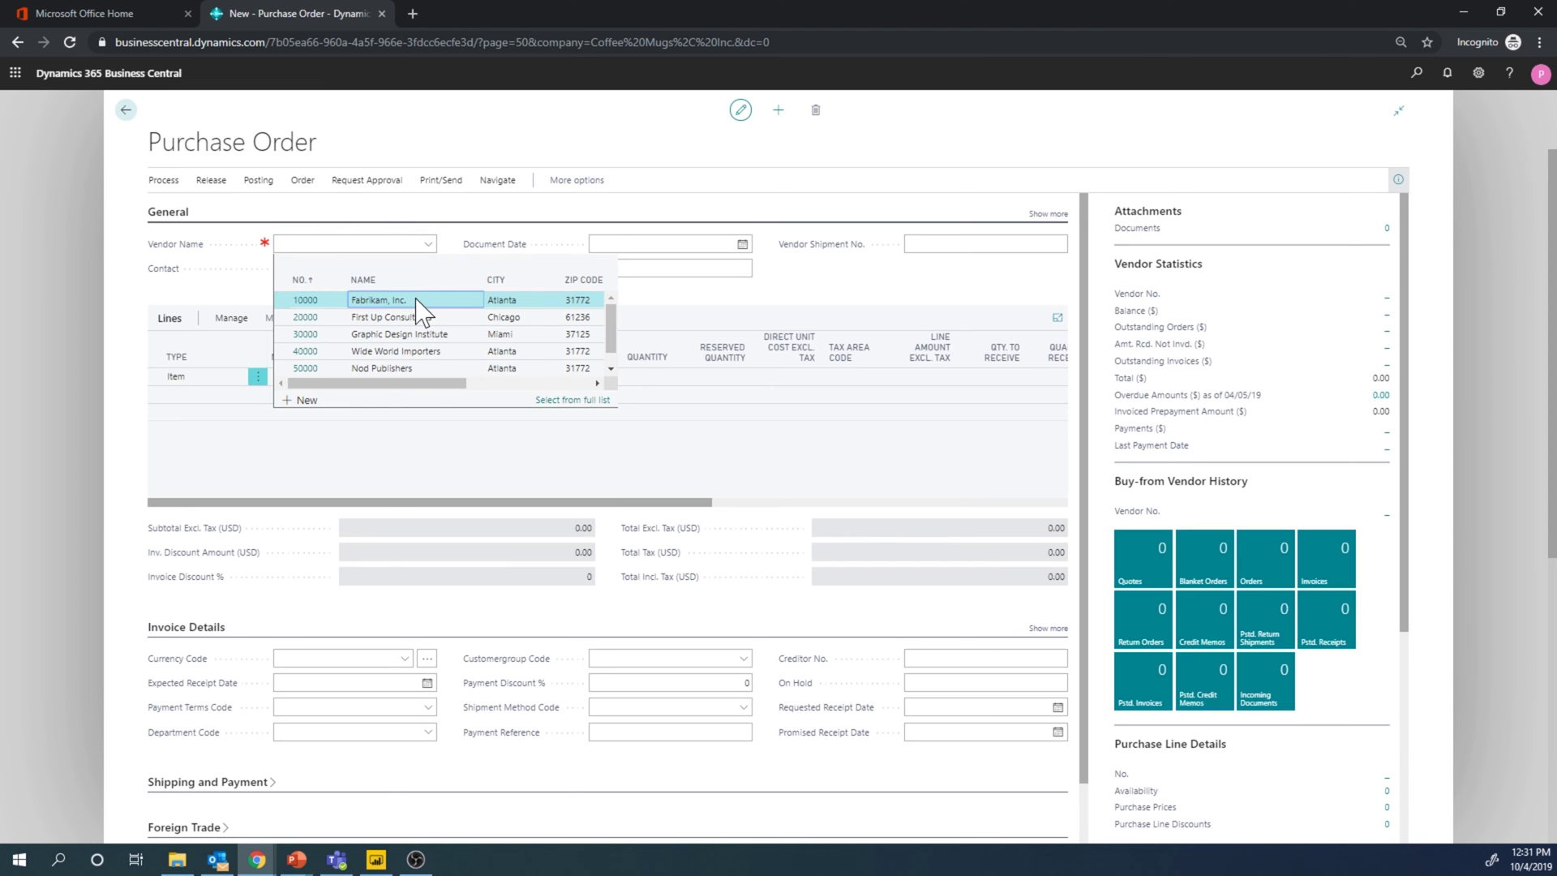
{"action": "left_click", "coordinate": [300, 393]}
- Add a line of 100 INECTA Coffee Mugs (item 1001) at location SOUTH
{"action": "left_click", "coordinate": [290, 385]}
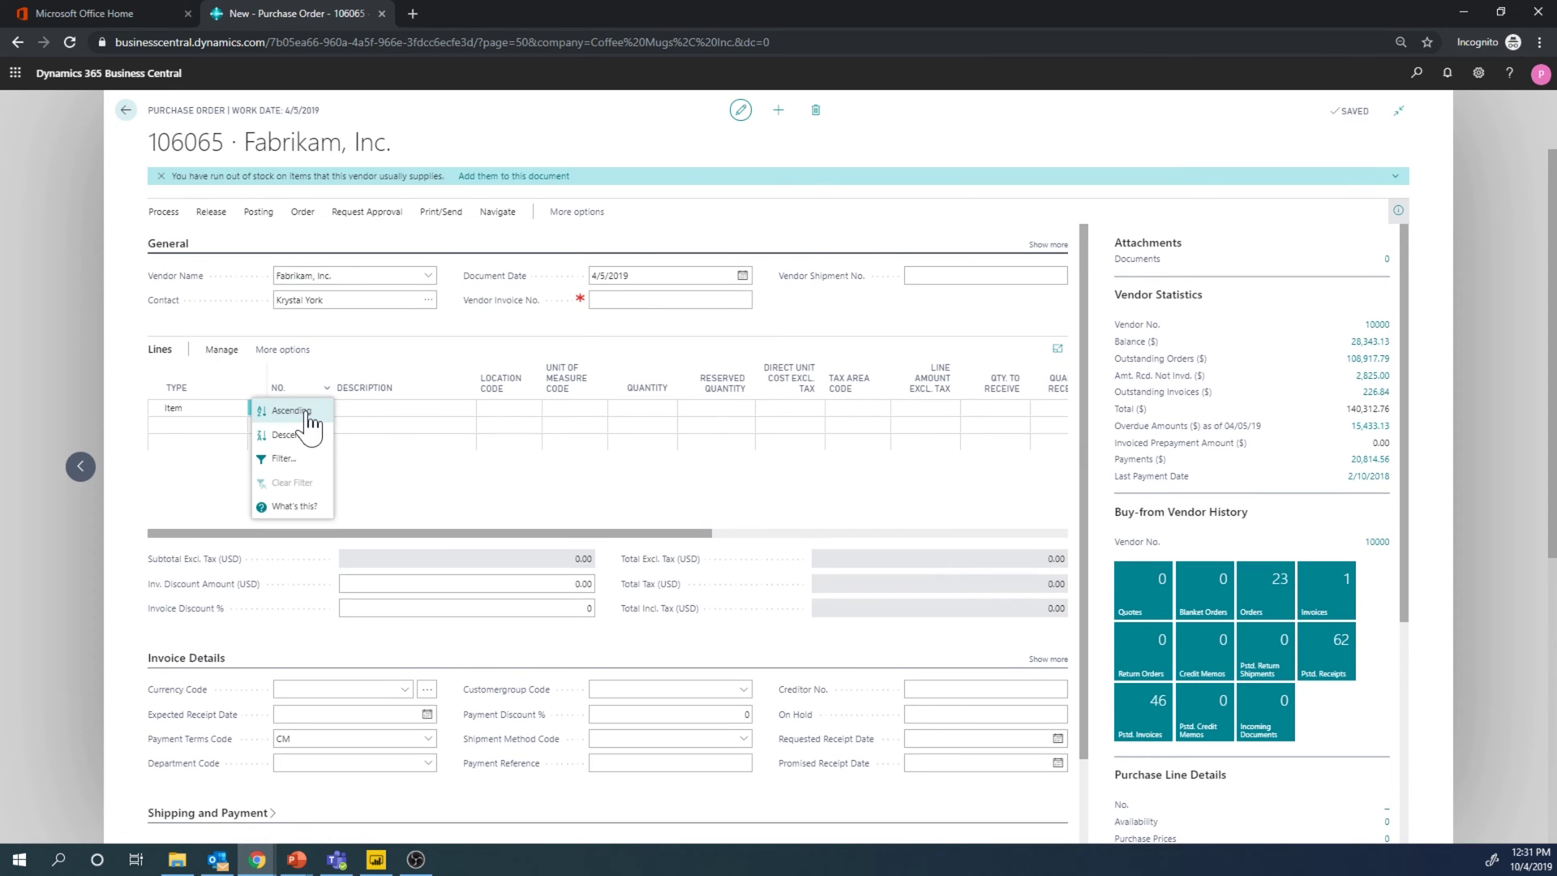
{"action": "key", "text": "Escape"}
{"action": "left_click", "coordinate": [318, 410]}
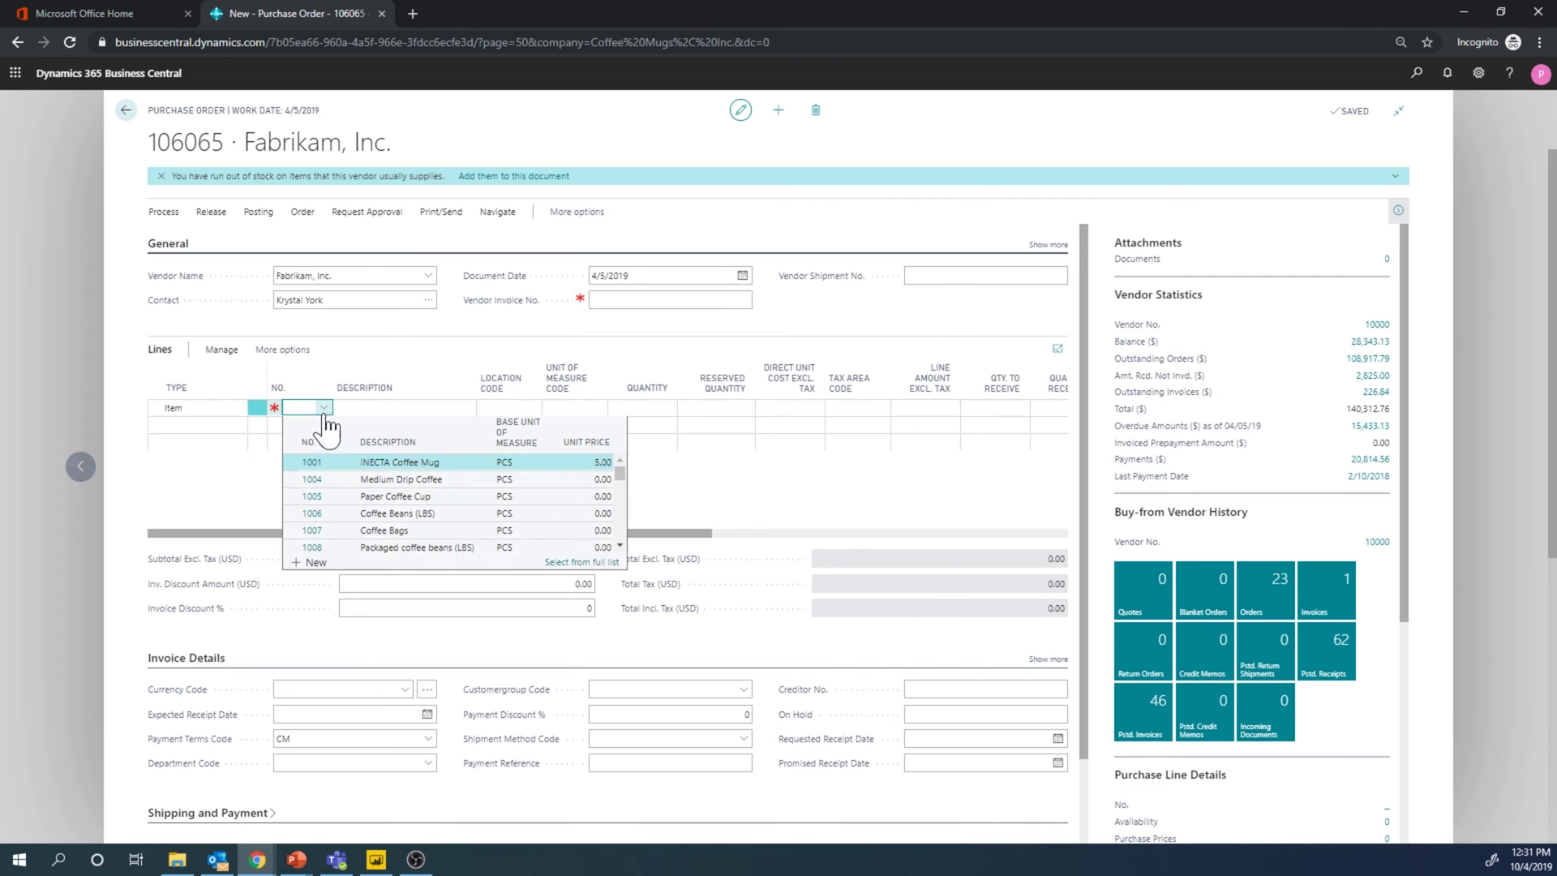
{"action": "left_click", "coordinate": [399, 462]}
{"action": "left_click", "coordinate": [509, 407]}
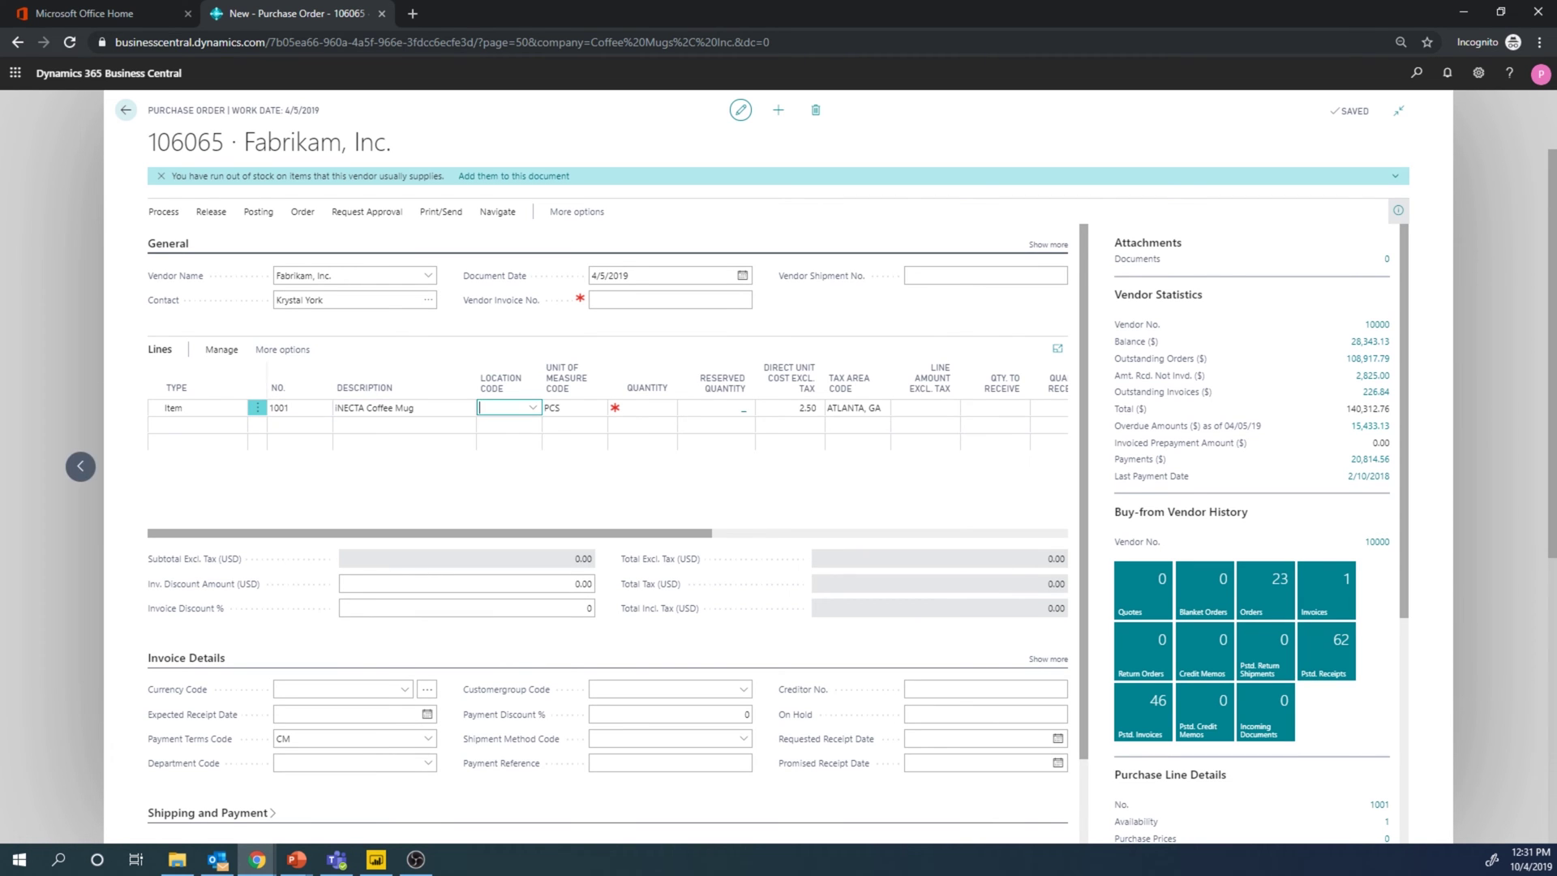
{"action": "left_click", "coordinate": [539, 531]}
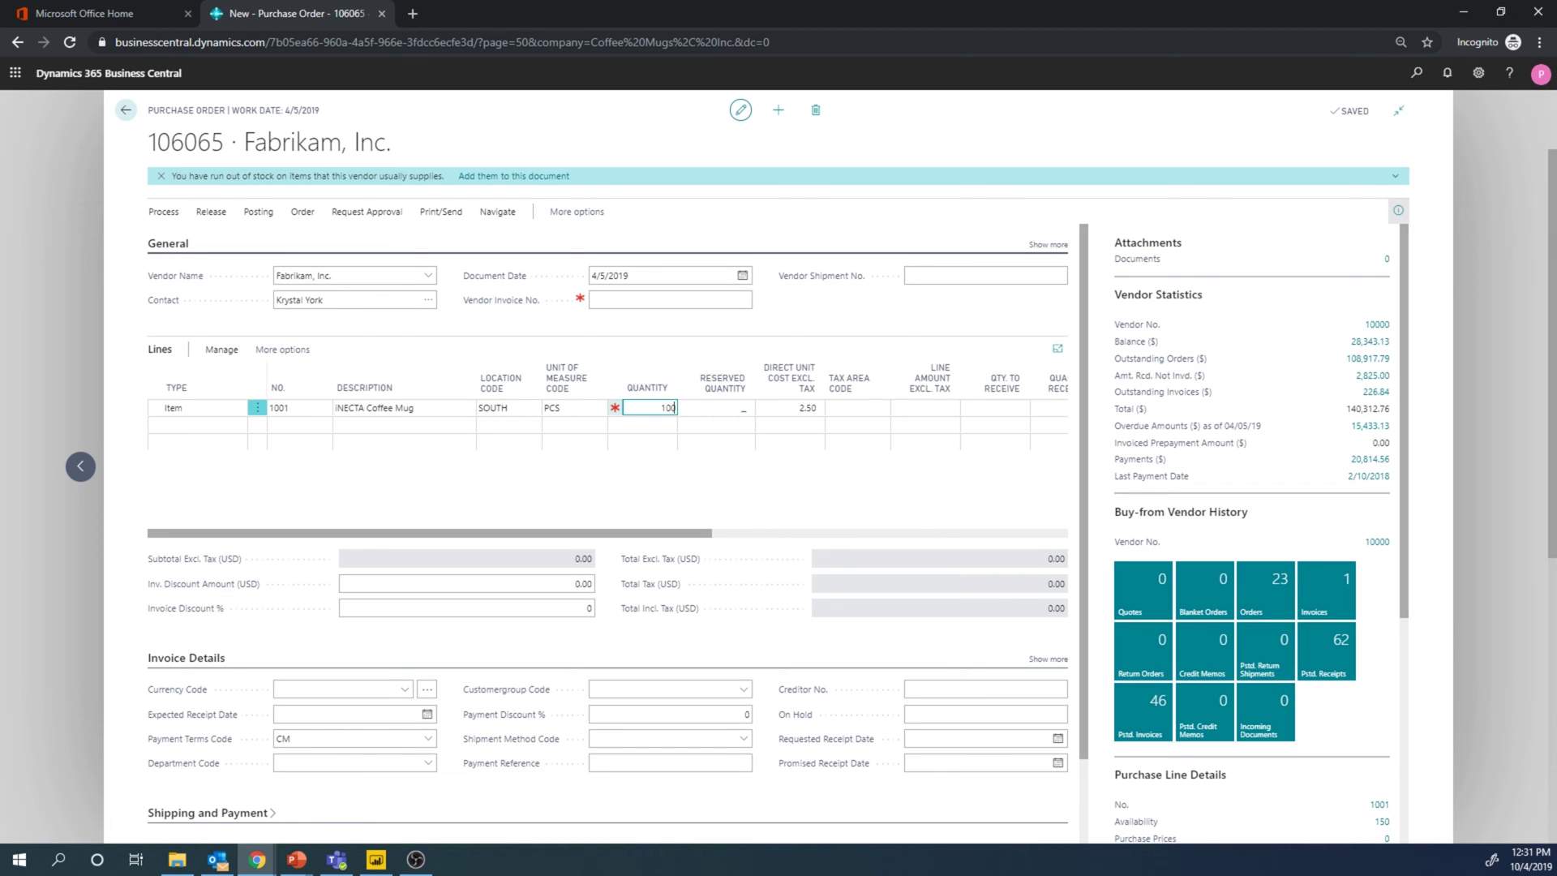
{"action": "type", "text": "100"}
{"action": "key", "text": "Tab"}
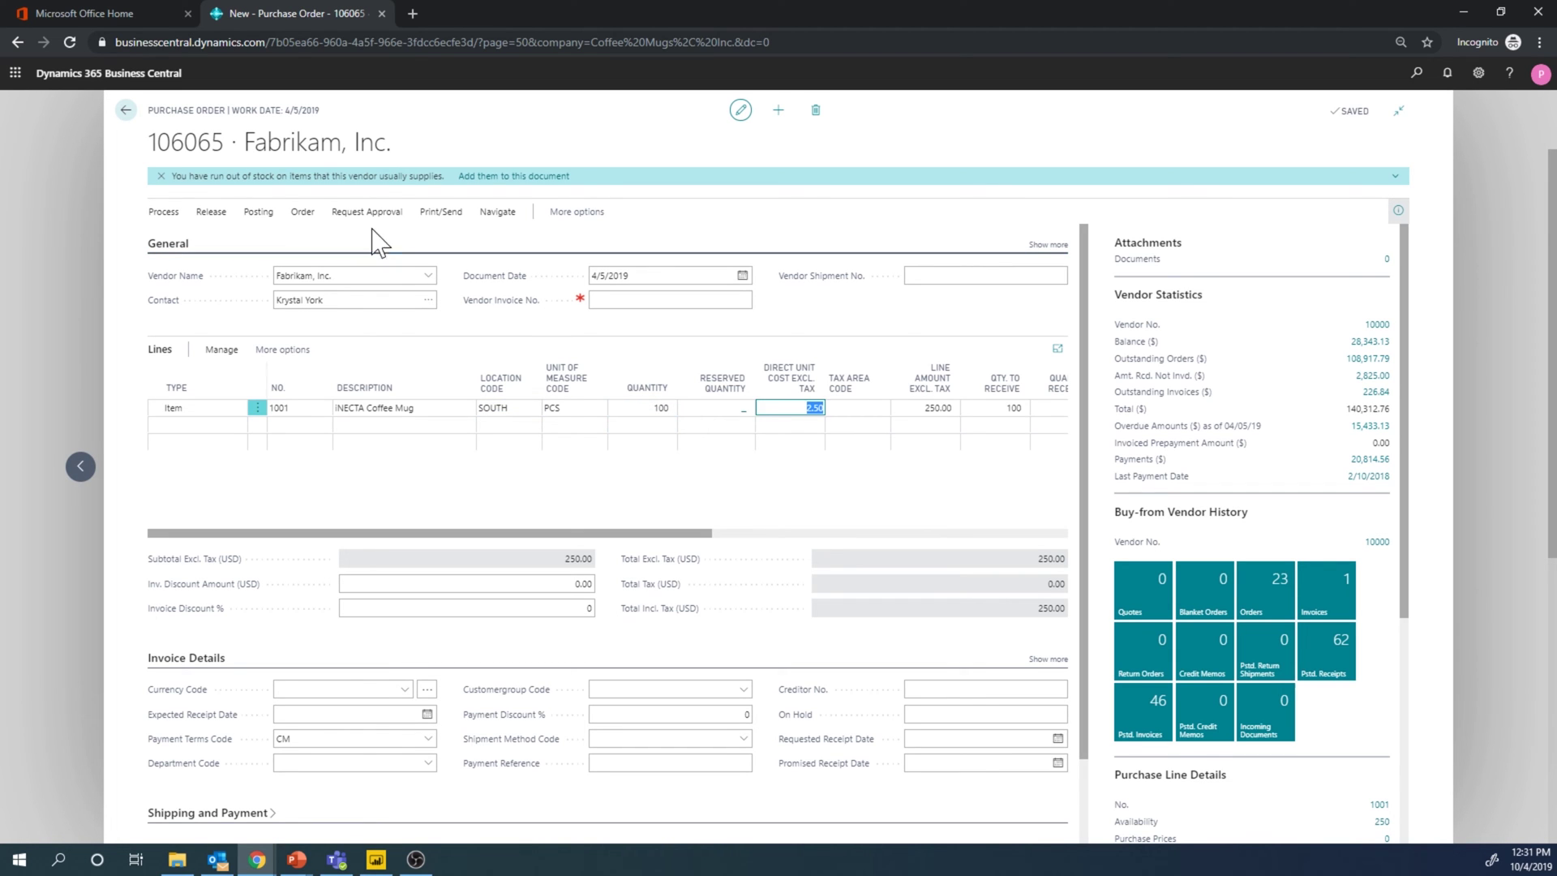
{"action": "left_click", "coordinate": [213, 212]}
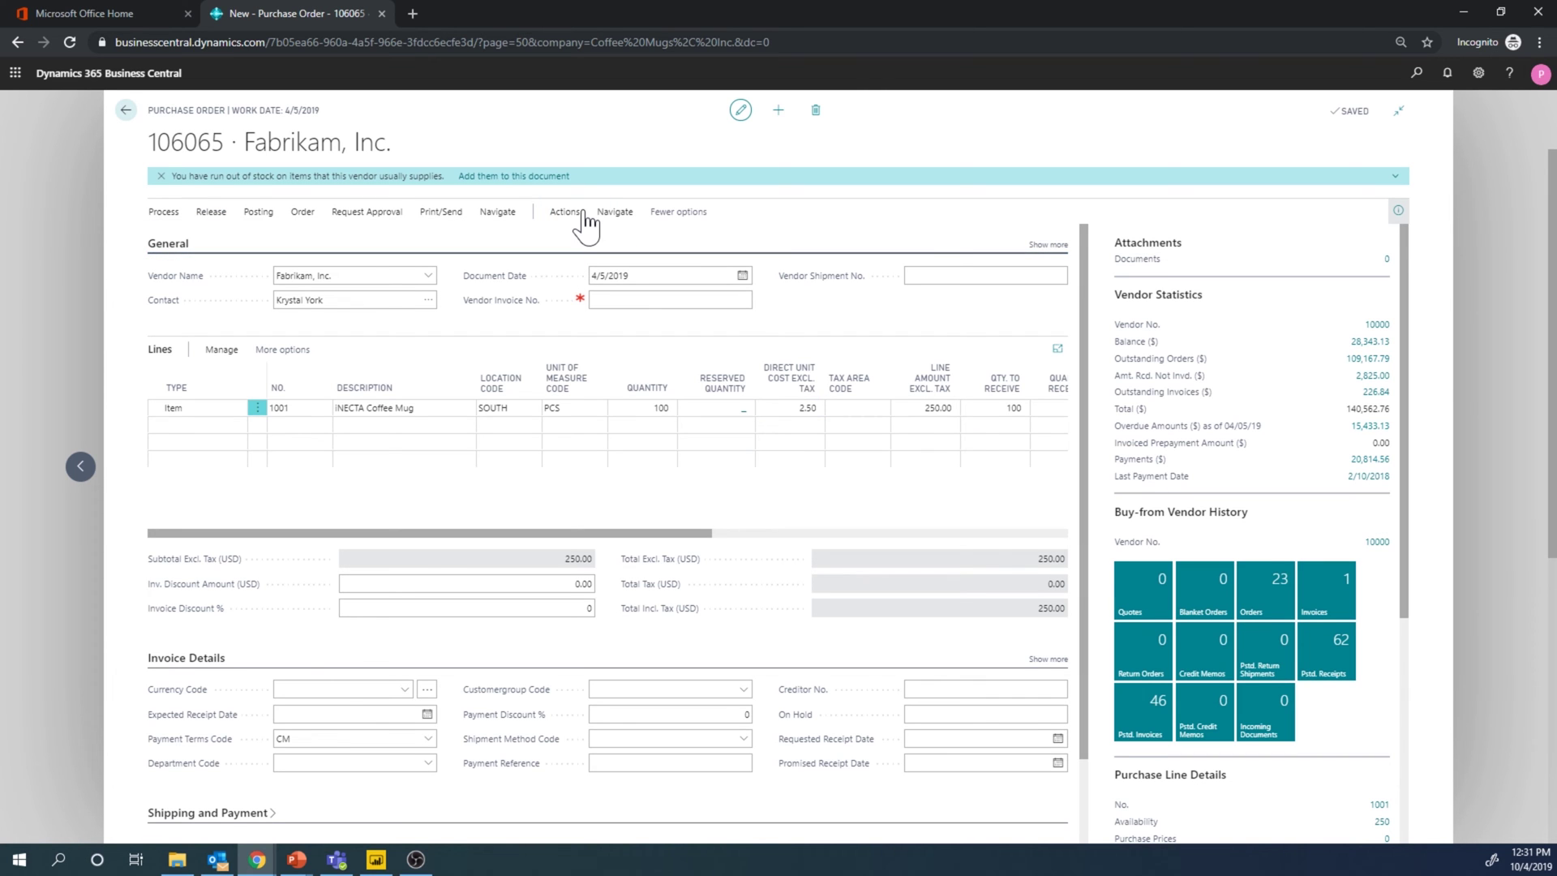
{"action": "left_click", "coordinate": [577, 211]}
- Create an inventory put-away for purchase order 106065 via Warehouse > Create Inventory Put-away/Pick
{"action": "left_click", "coordinate": [373, 237]}
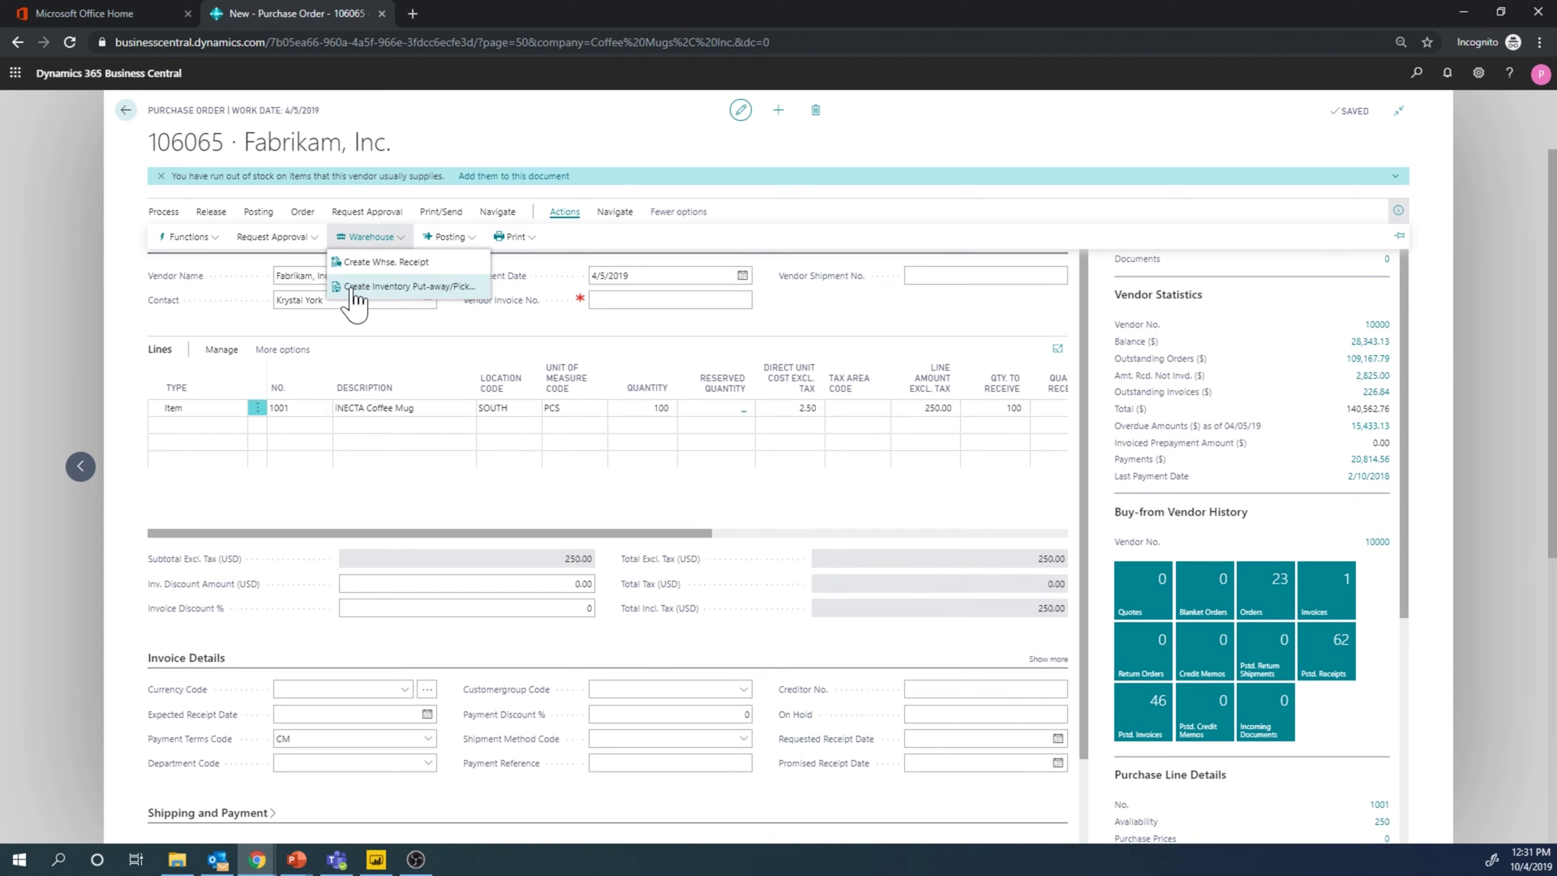
{"action": "left_click", "coordinate": [446, 288]}
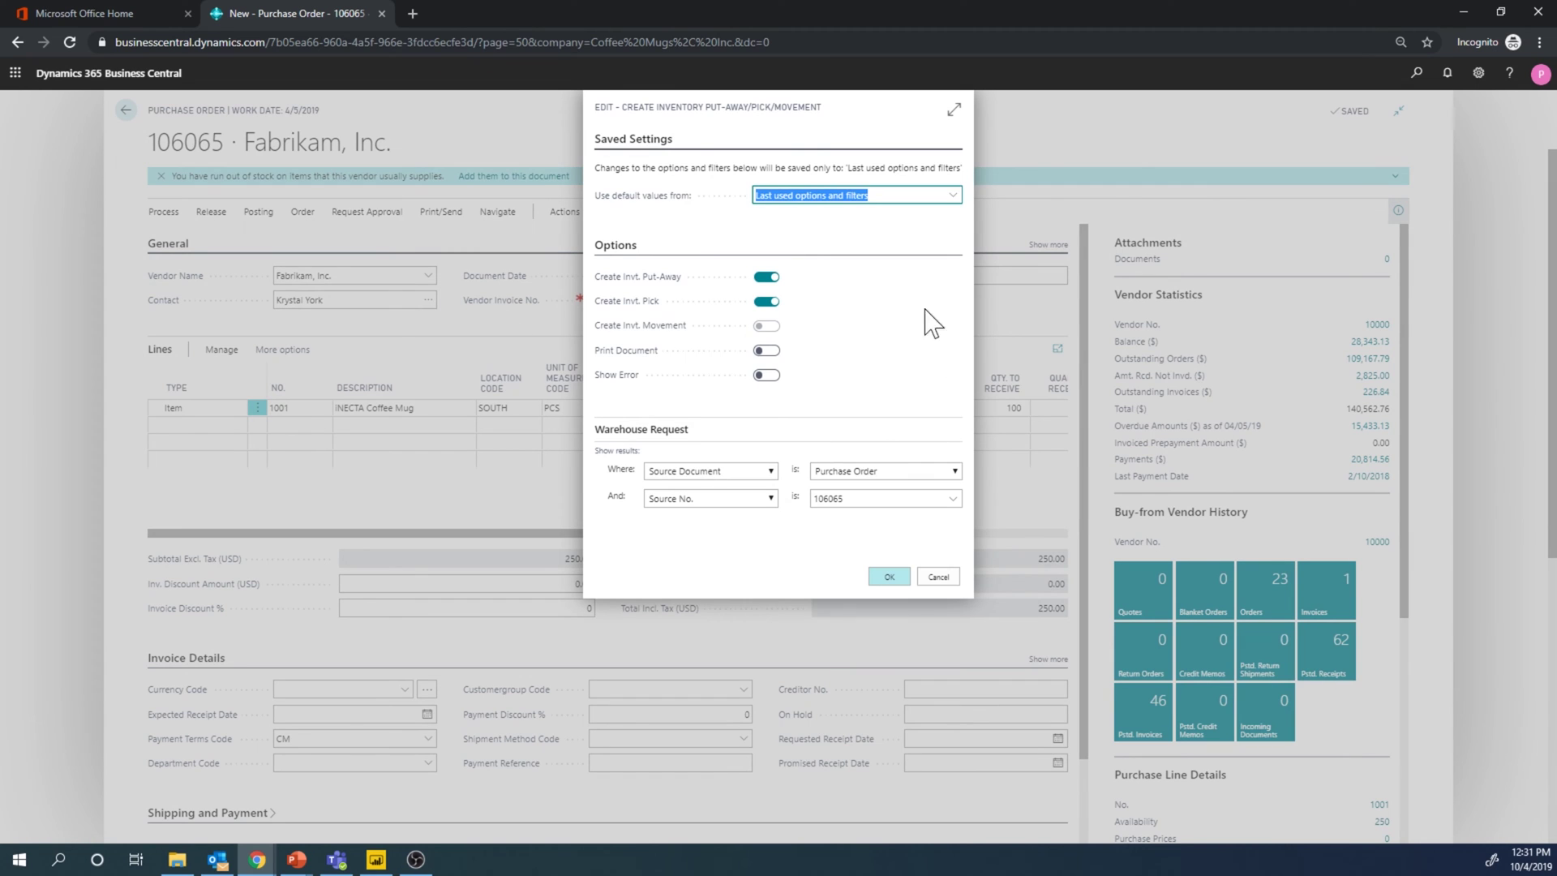
{"action": "left_click", "coordinate": [887, 577]}
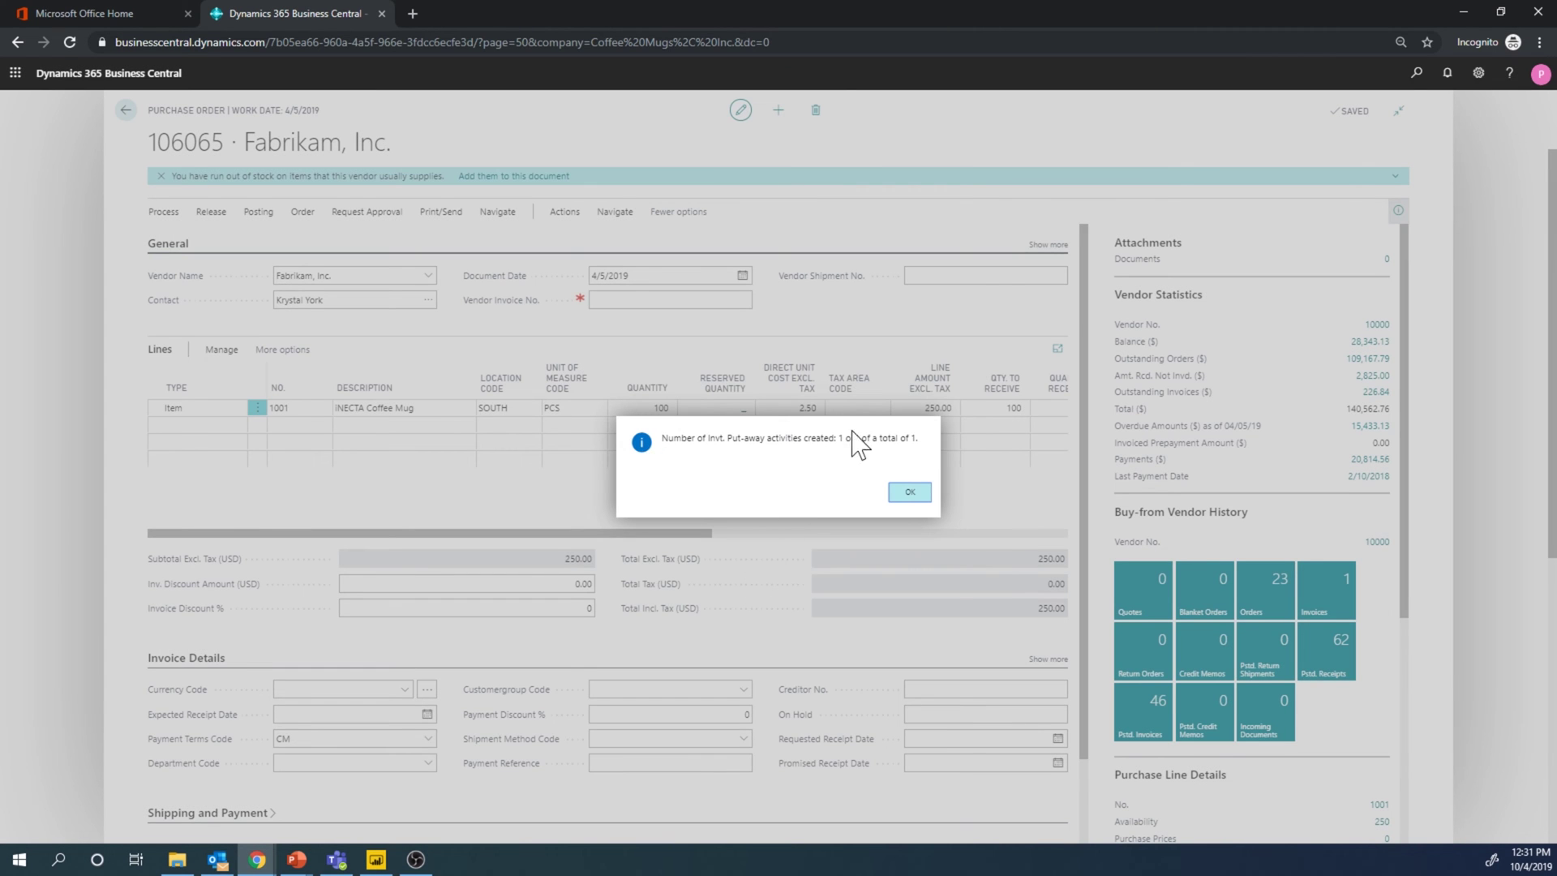
{"action": "left_click", "coordinate": [910, 492]}
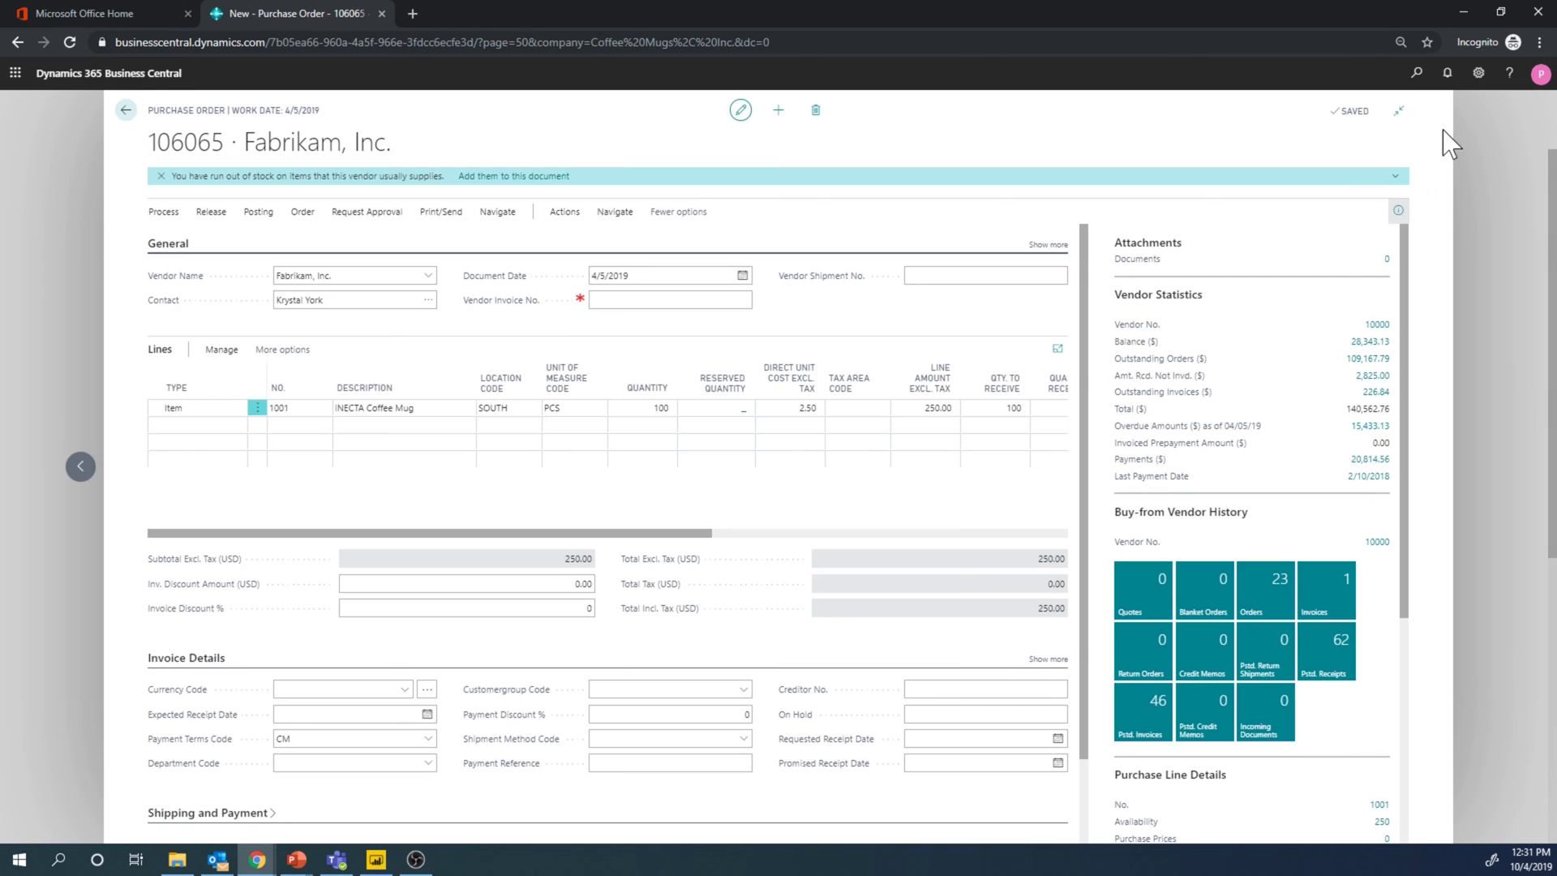
- Open put-away IPA00005 from Inventory Put-aways in edit mode on a full page
{"action": "left_click", "coordinate": [1425, 75]}
{"action": "type", "text": "in"}
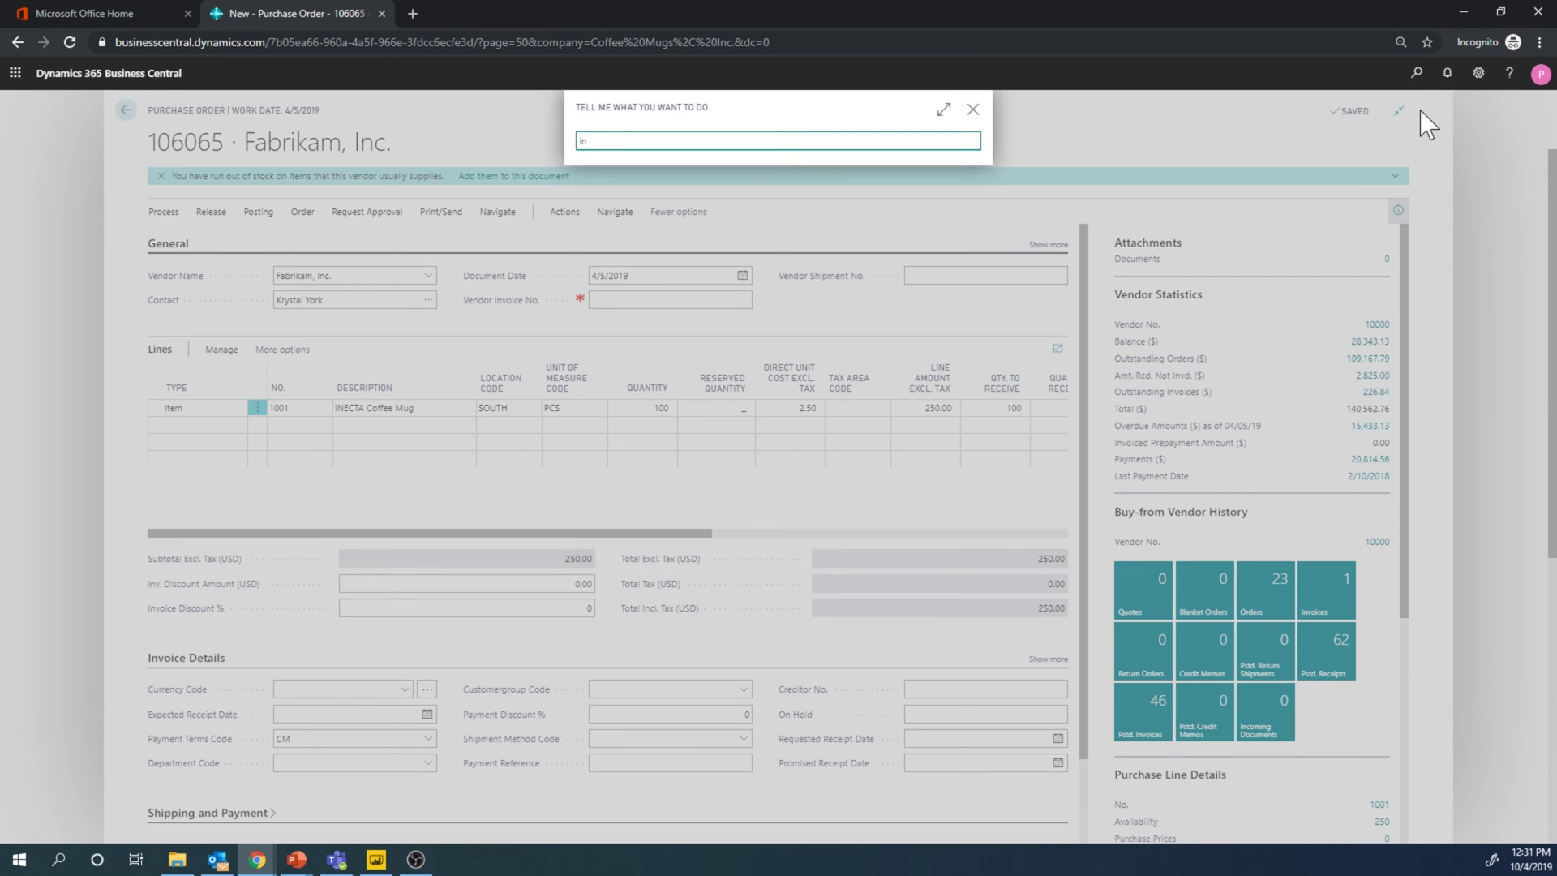
{"action": "type", "text": "ventory pu"}
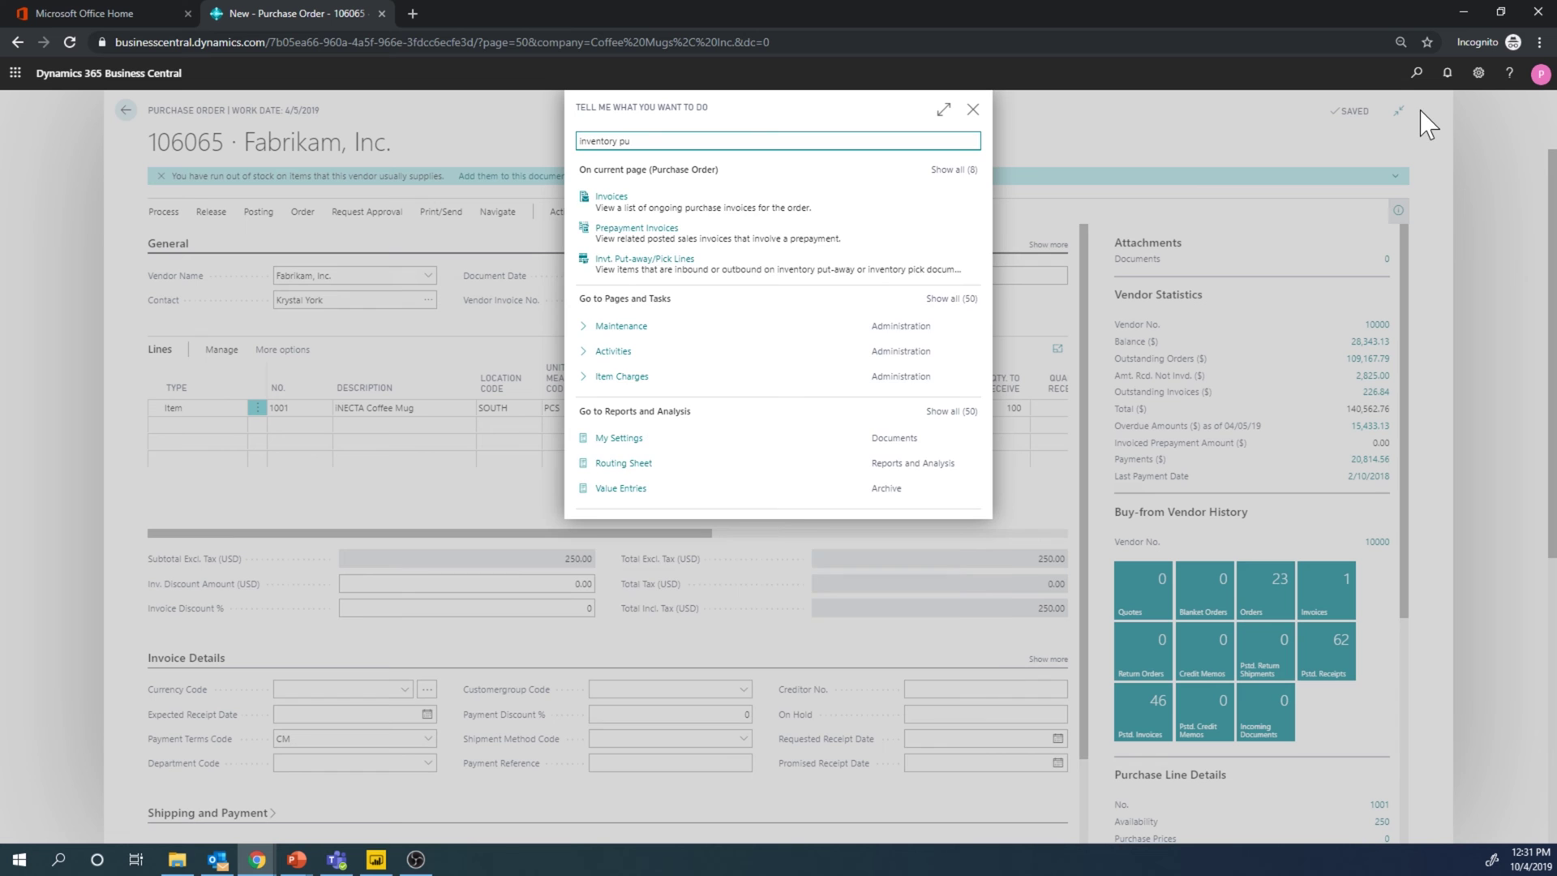
{"action": "left_click", "coordinate": [661, 263]}
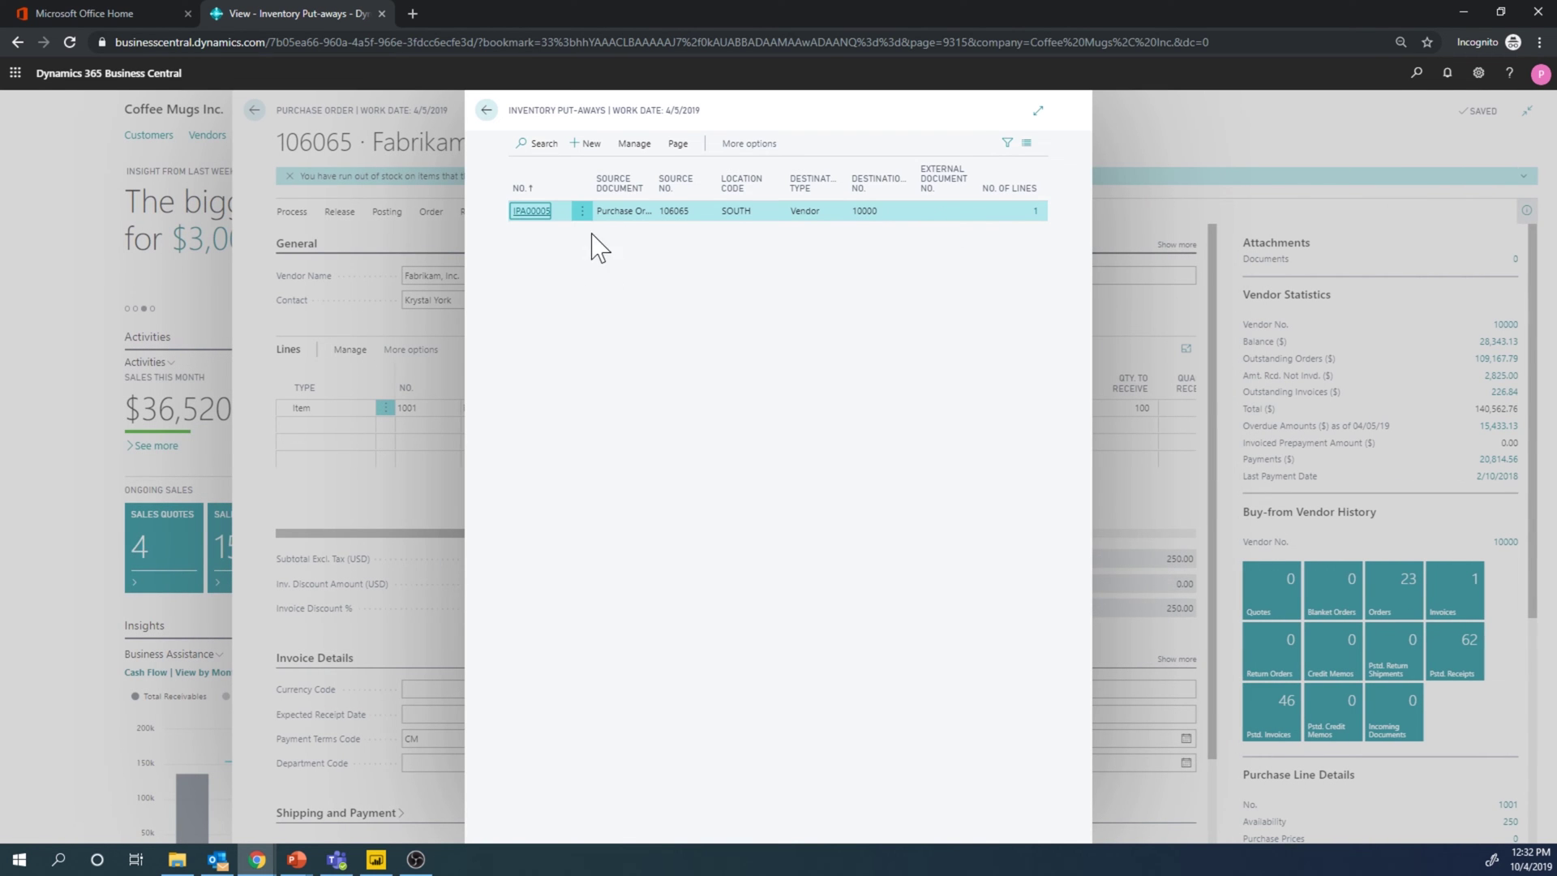
{"action": "left_click", "coordinate": [635, 148]}
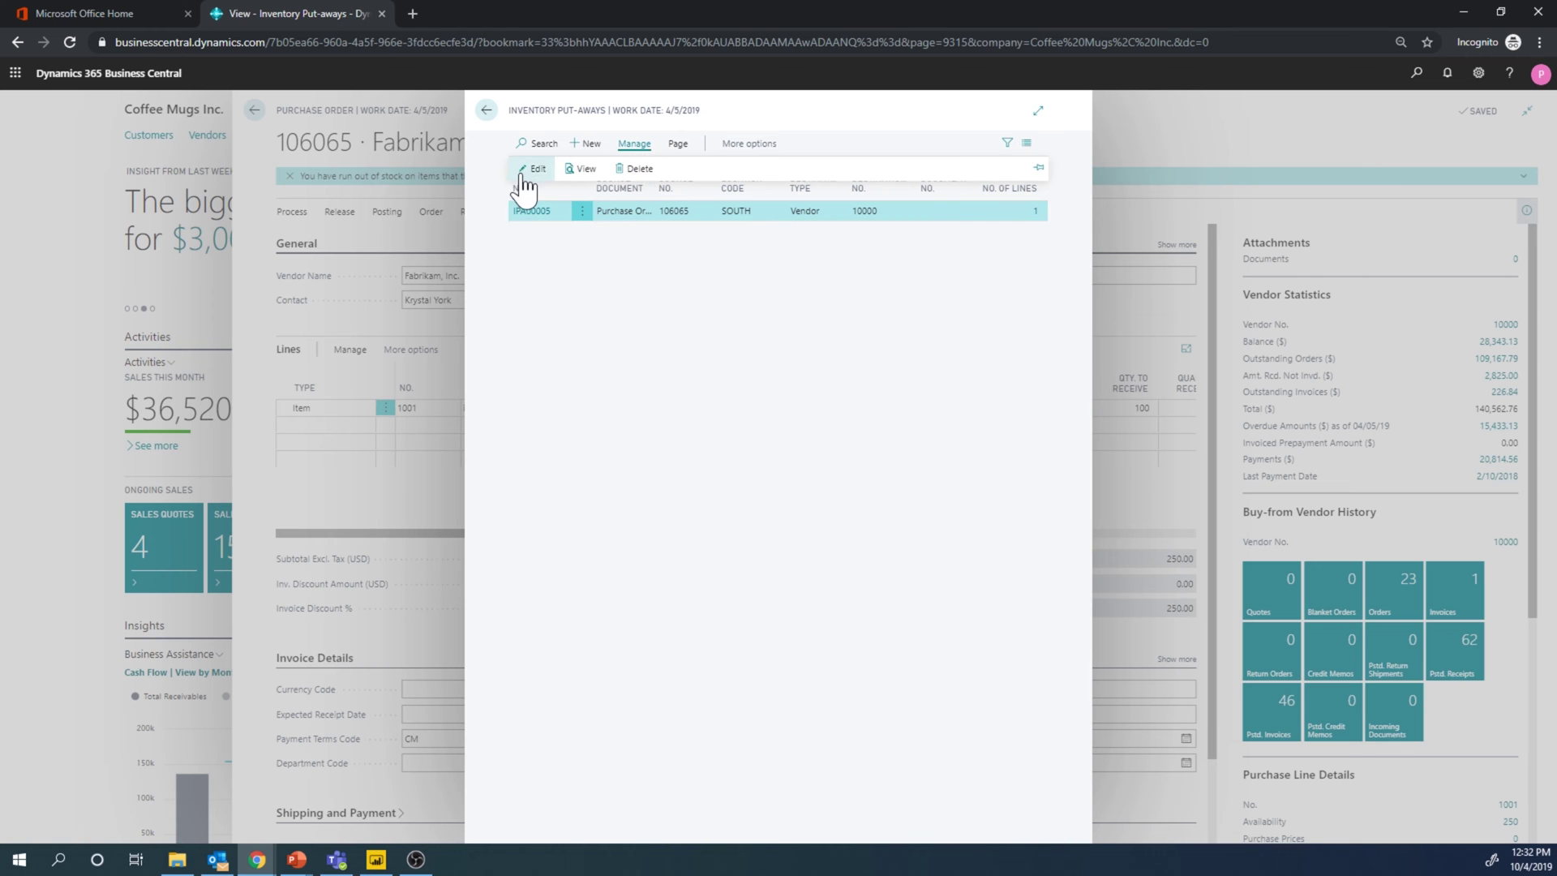
{"action": "left_click", "coordinate": [713, 300]}
{"action": "key", "text": "Return"}
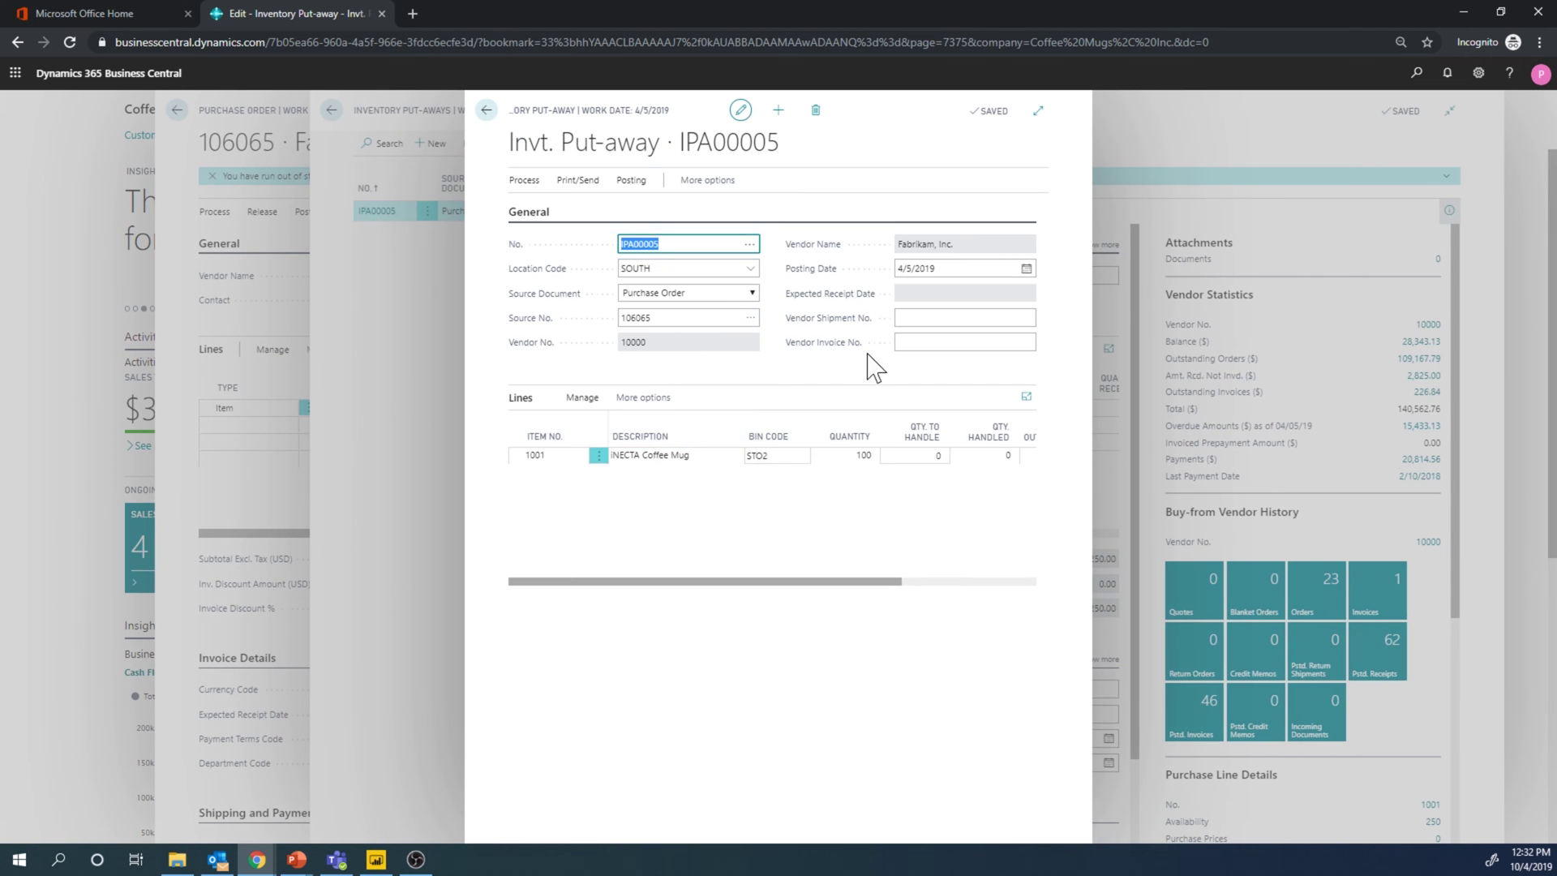
{"action": "left_click", "coordinate": [1037, 111]}
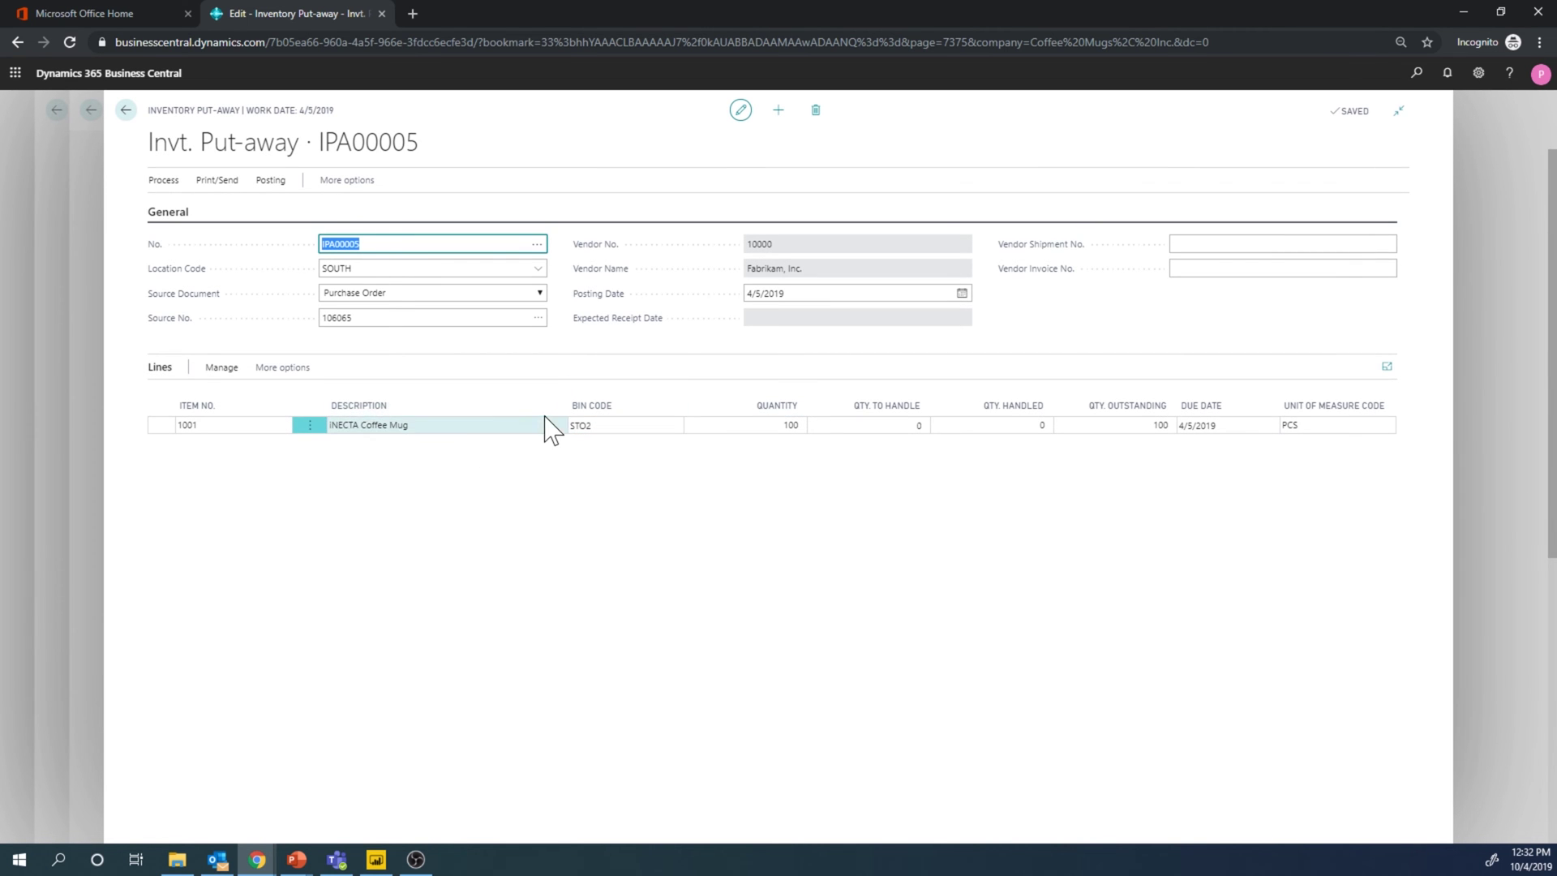
{"action": "left_click", "coordinate": [625, 426]}
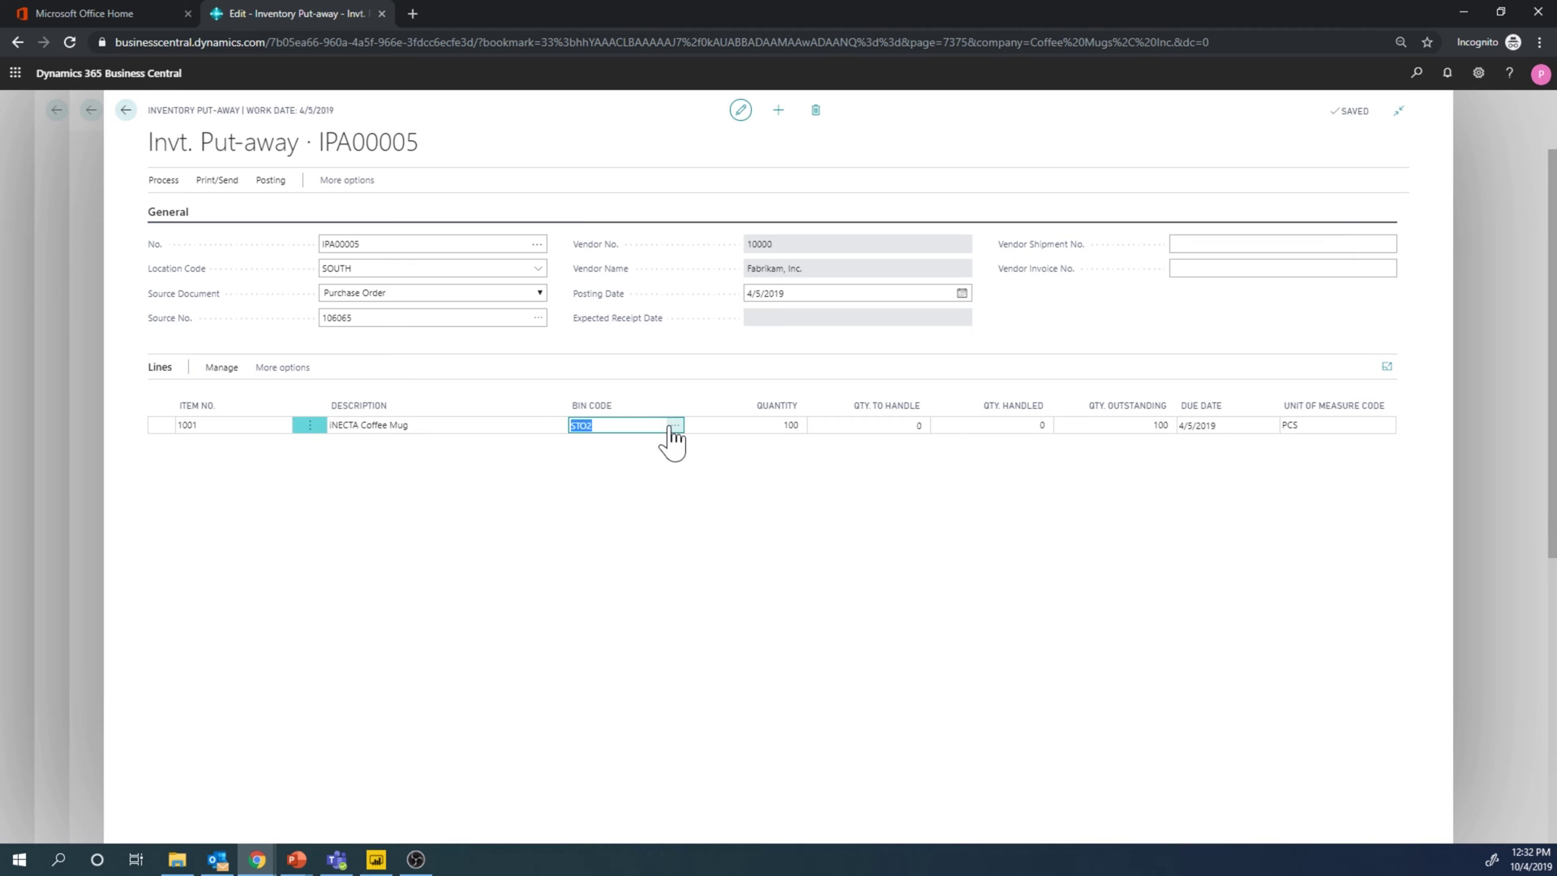
- Change the mug line's bin to STO1 and set Qty. to Handle to 100
{"action": "left_click", "coordinate": [673, 426]}
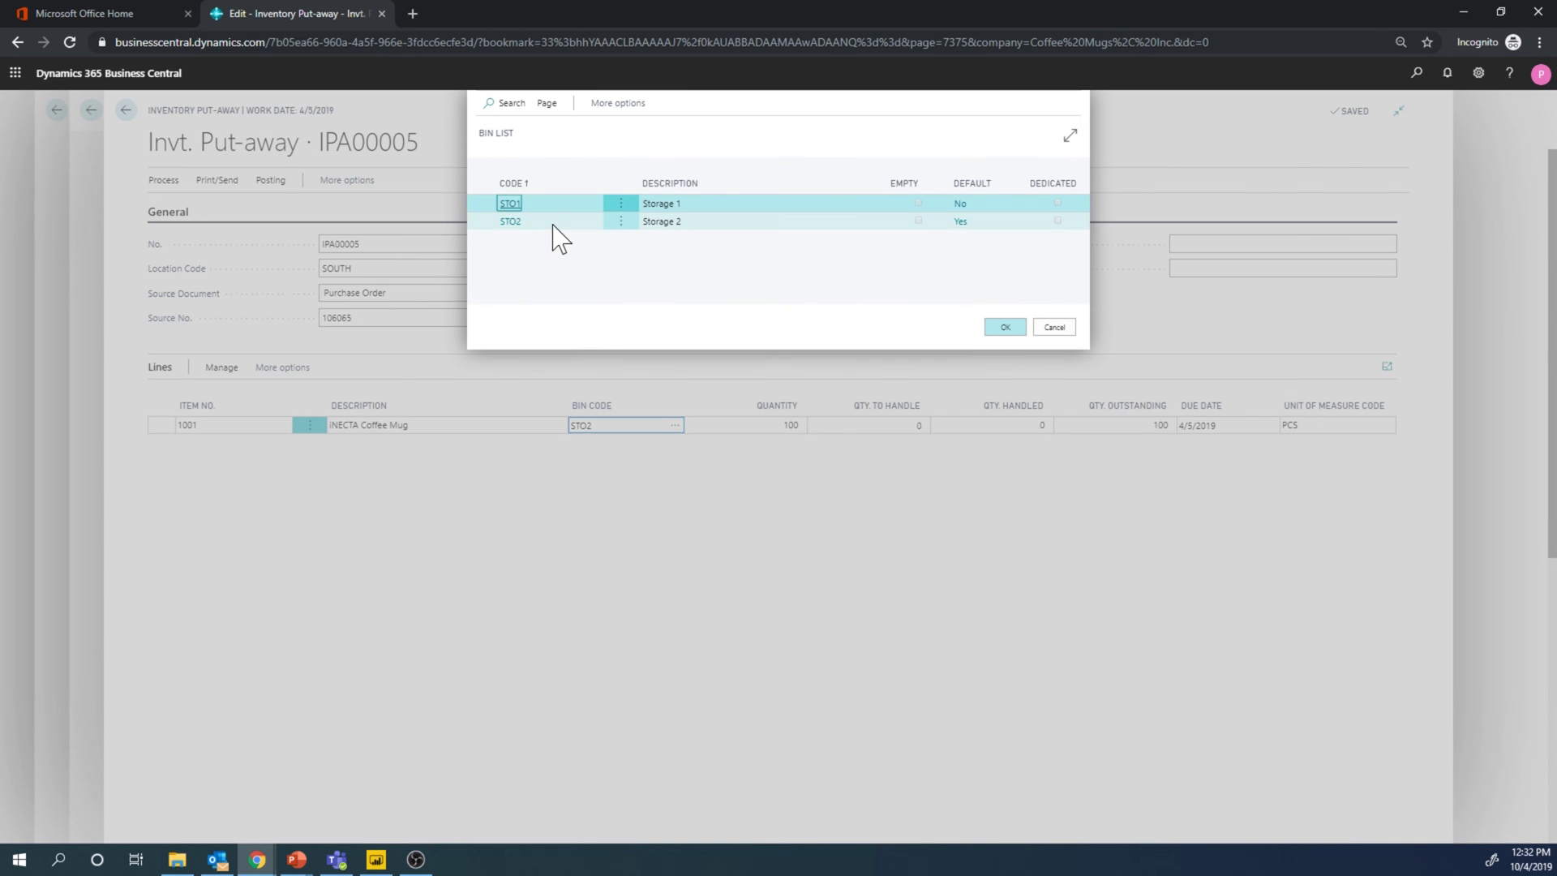
{"action": "left_click", "coordinate": [538, 208]}
{"action": "left_click", "coordinate": [1005, 328]}
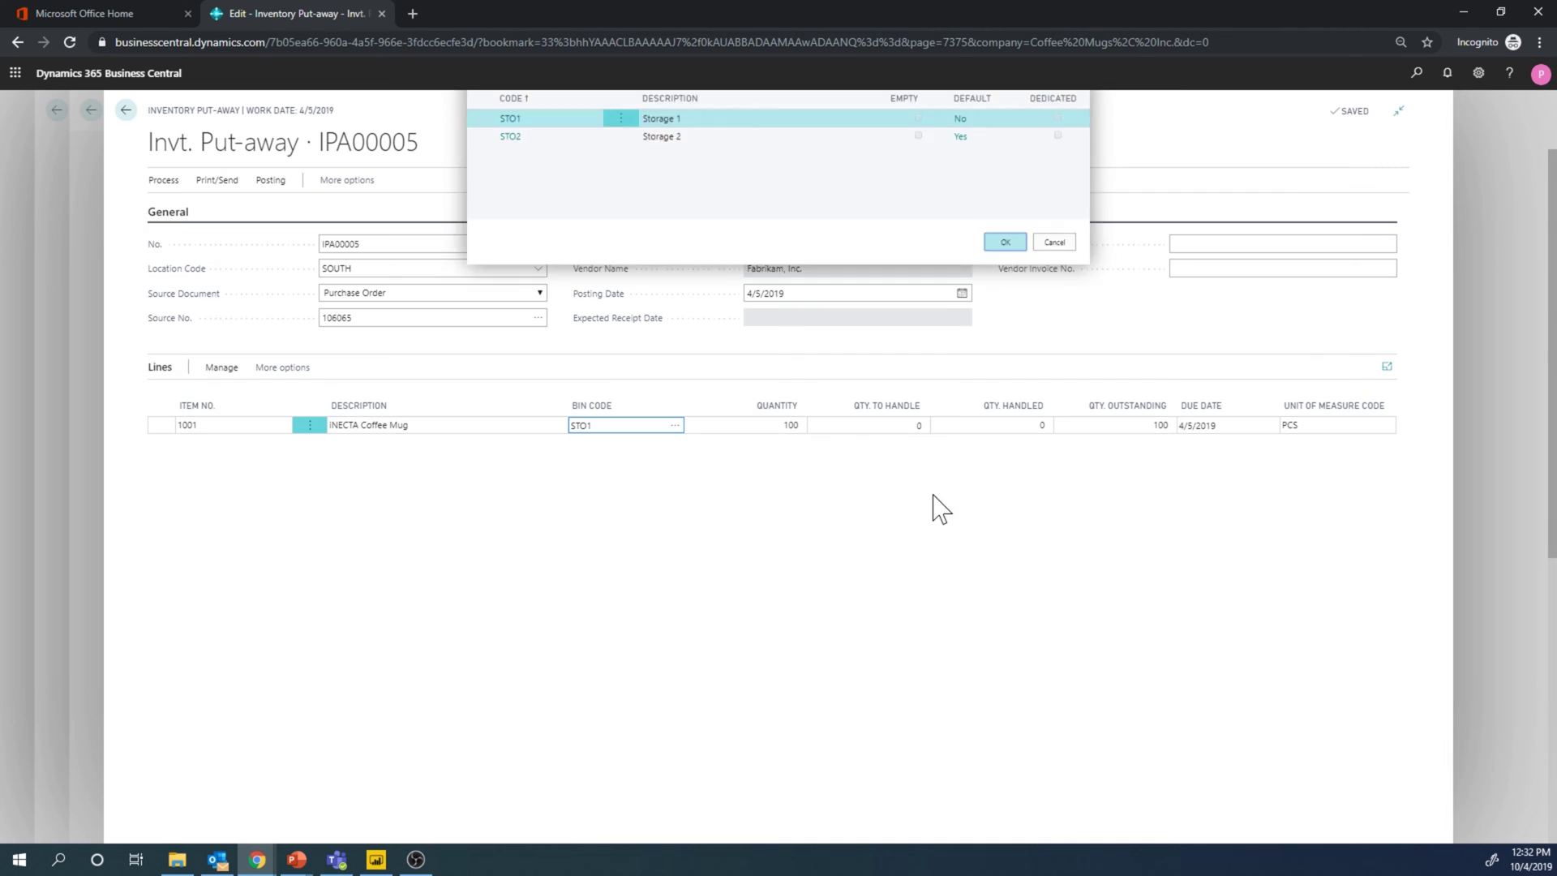
{"action": "left_click", "coordinate": [892, 424]}
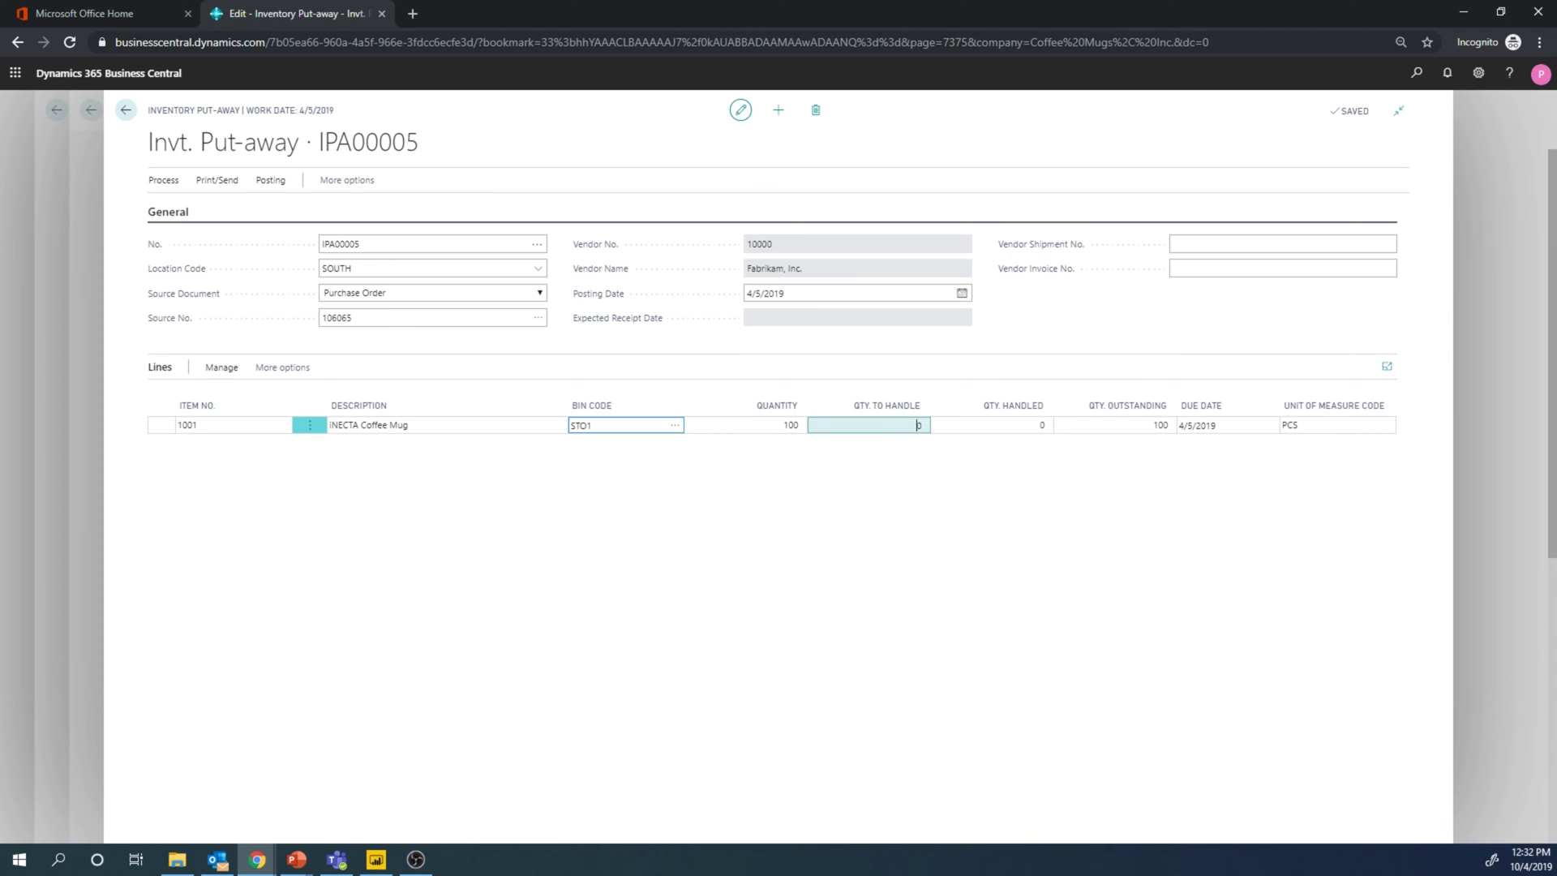
{"action": "key", "text": "Tab"}
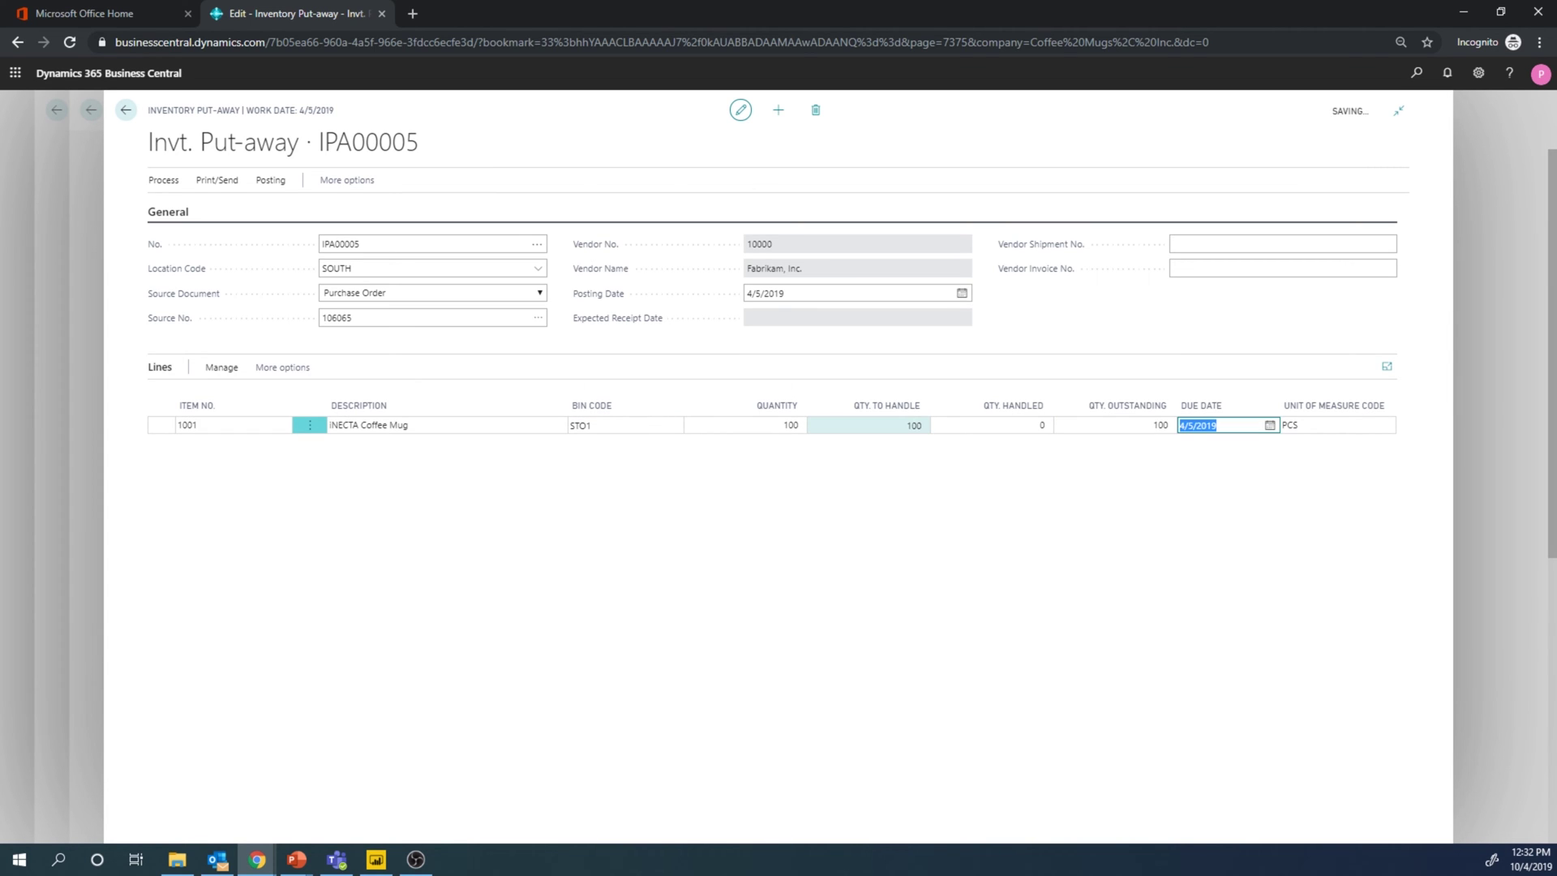
{"action": "left_click", "coordinate": [1281, 268]}
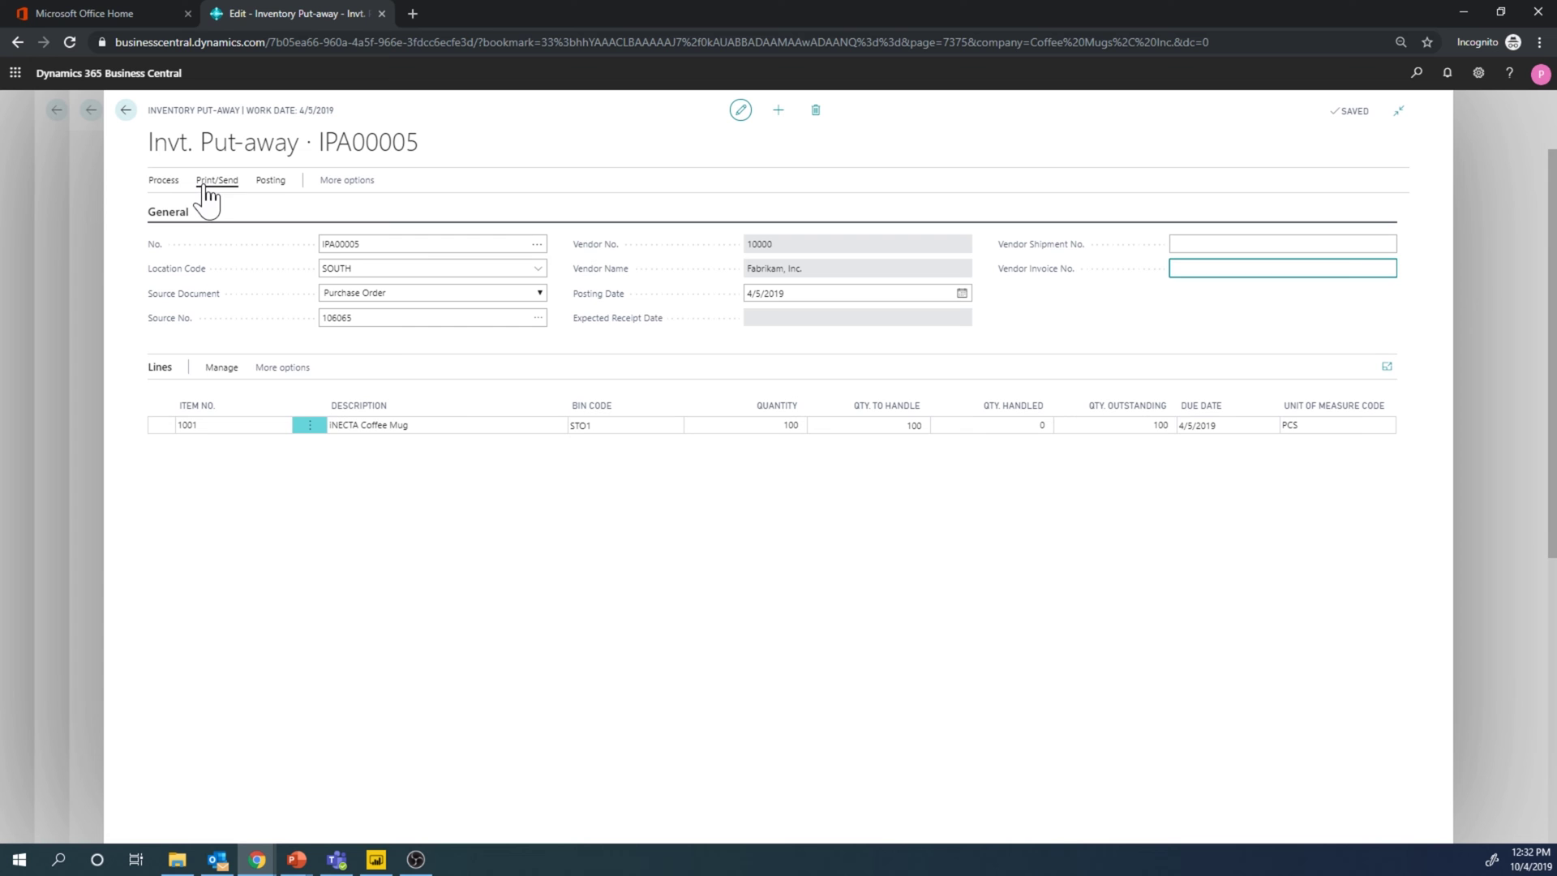
- Post the inventory put-away as Receive
{"action": "left_click", "coordinate": [164, 182]}
{"action": "left_click", "coordinate": [271, 180]}
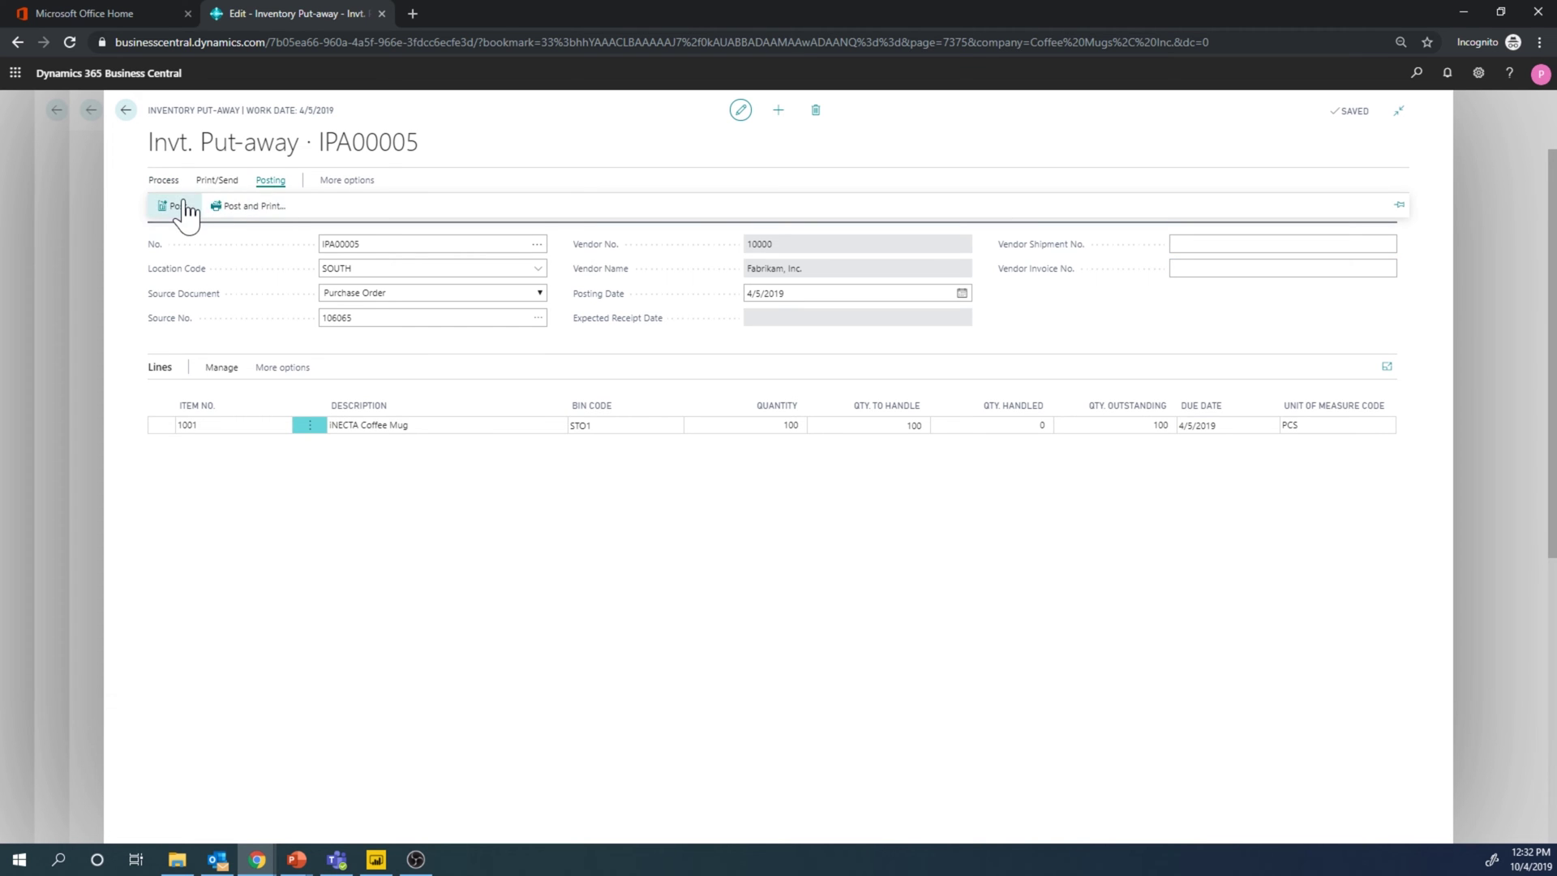
{"action": "left_click", "coordinate": [180, 207]}
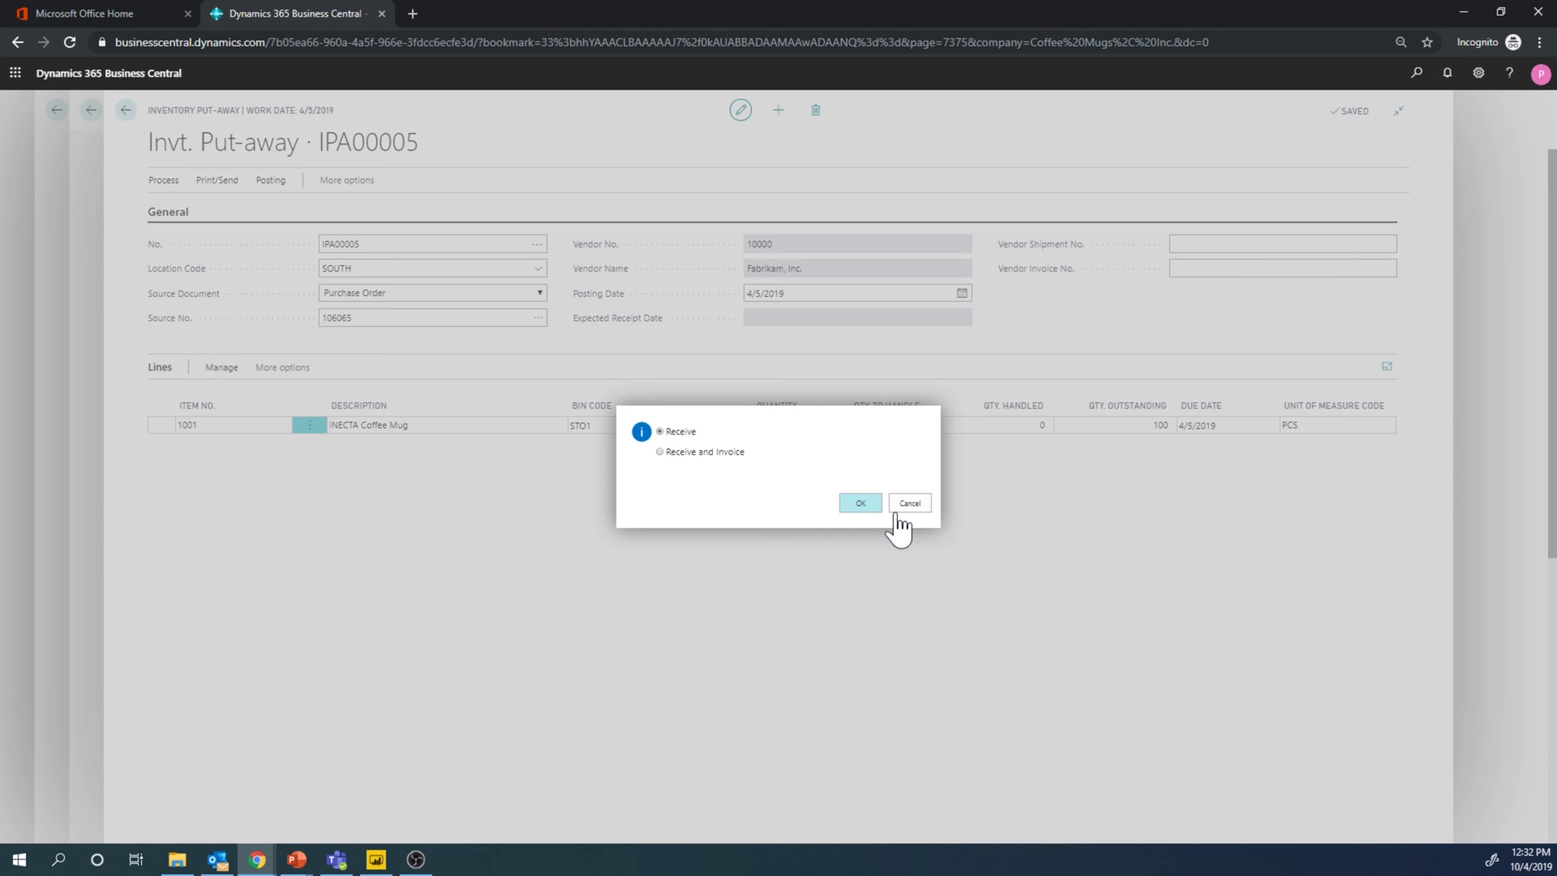
{"action": "left_click", "coordinate": [862, 504]}
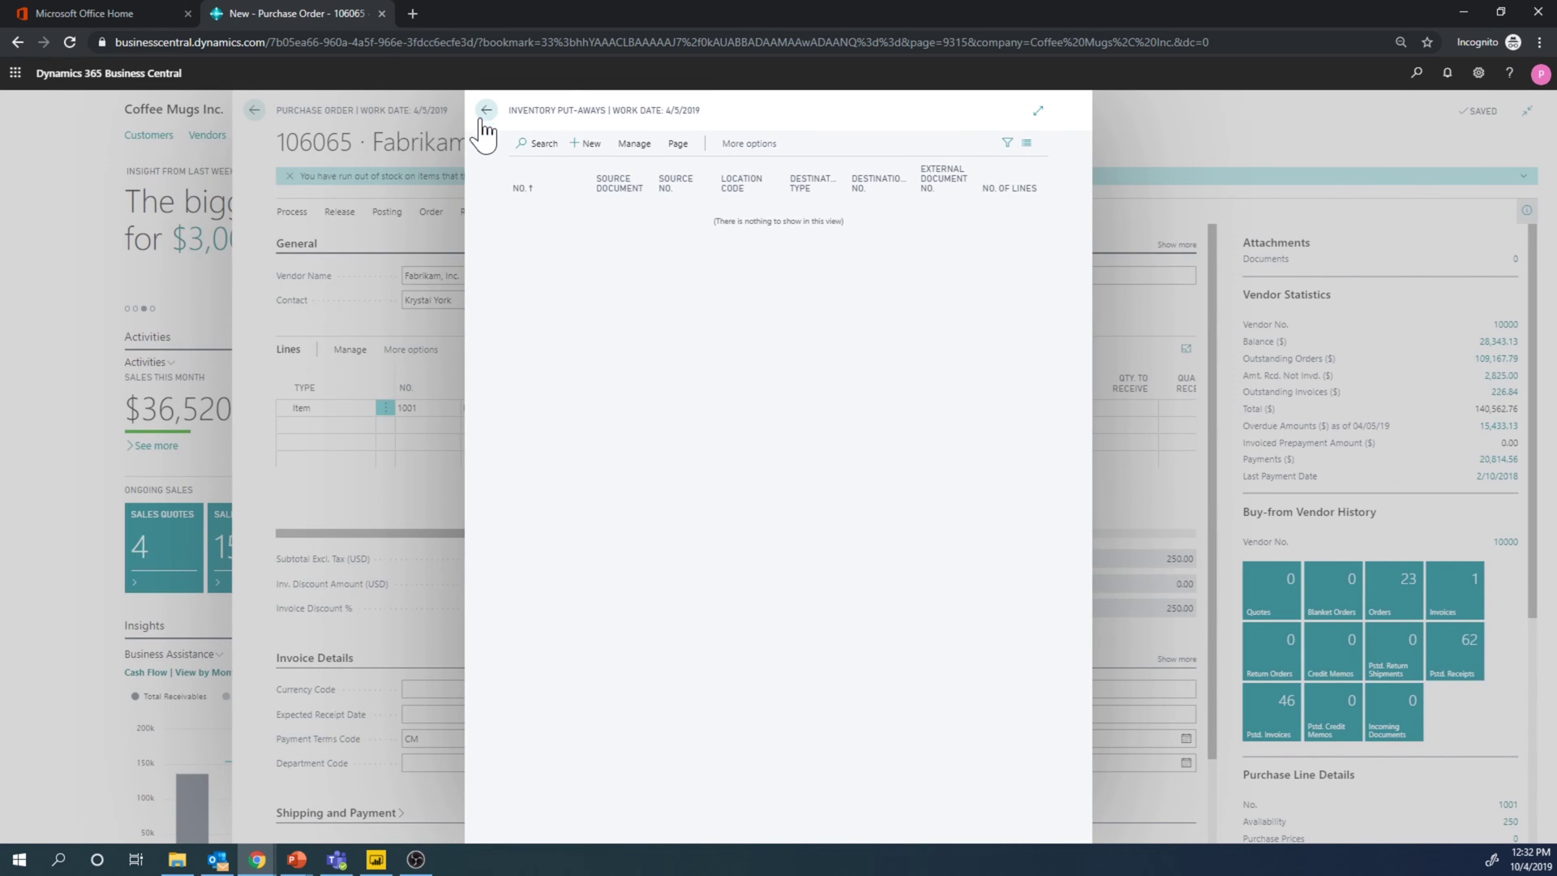
{"action": "left_click", "coordinate": [486, 111]}
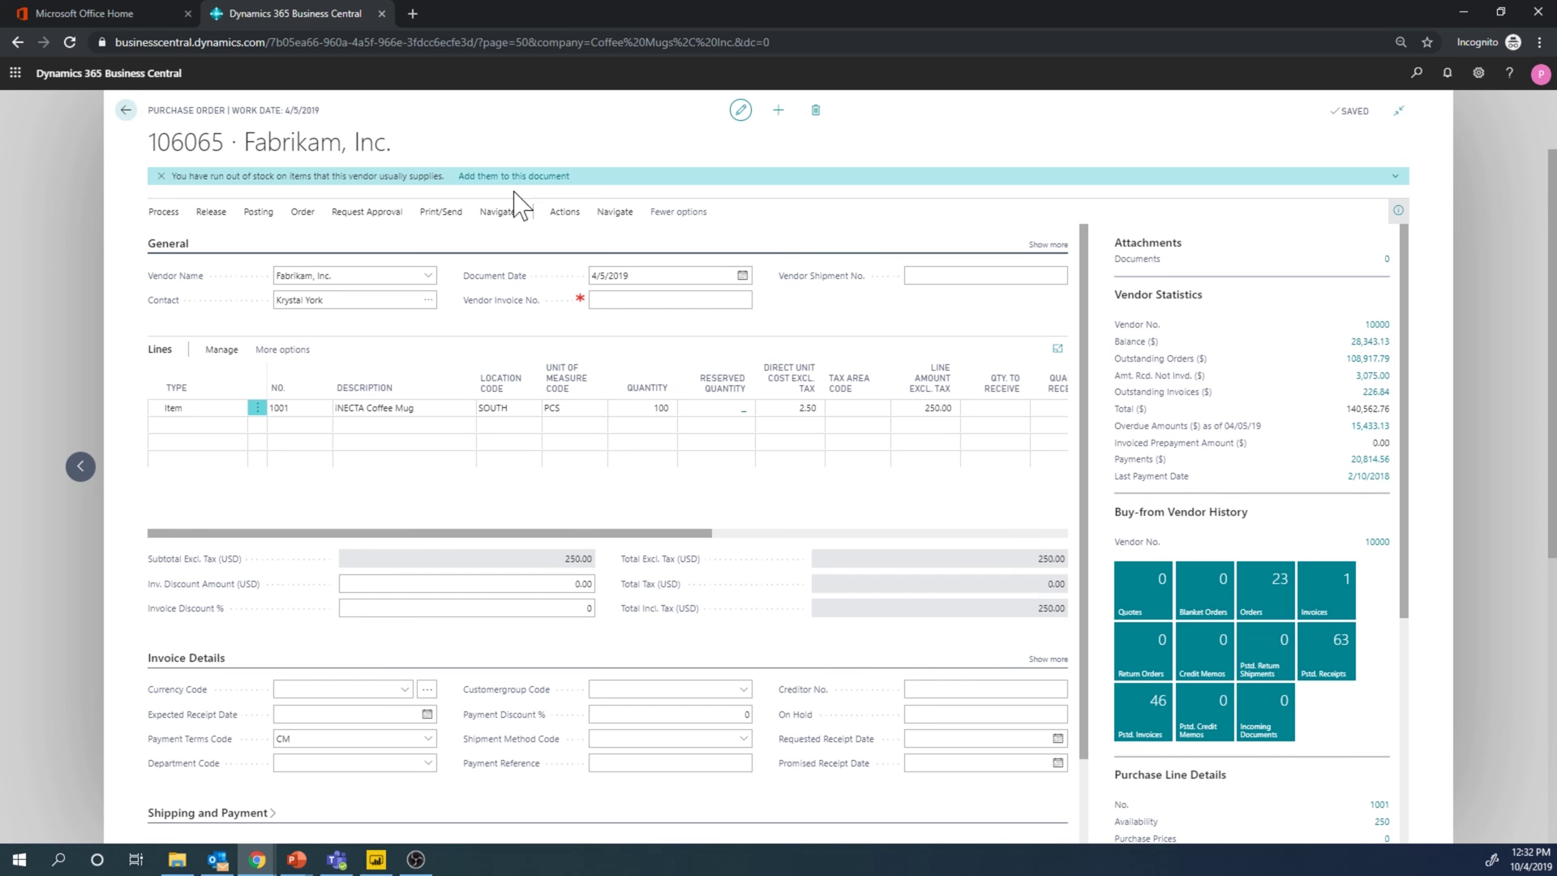
- Start a new sales order for customer Adatum Corporation
{"action": "left_click", "coordinate": [126, 111]}
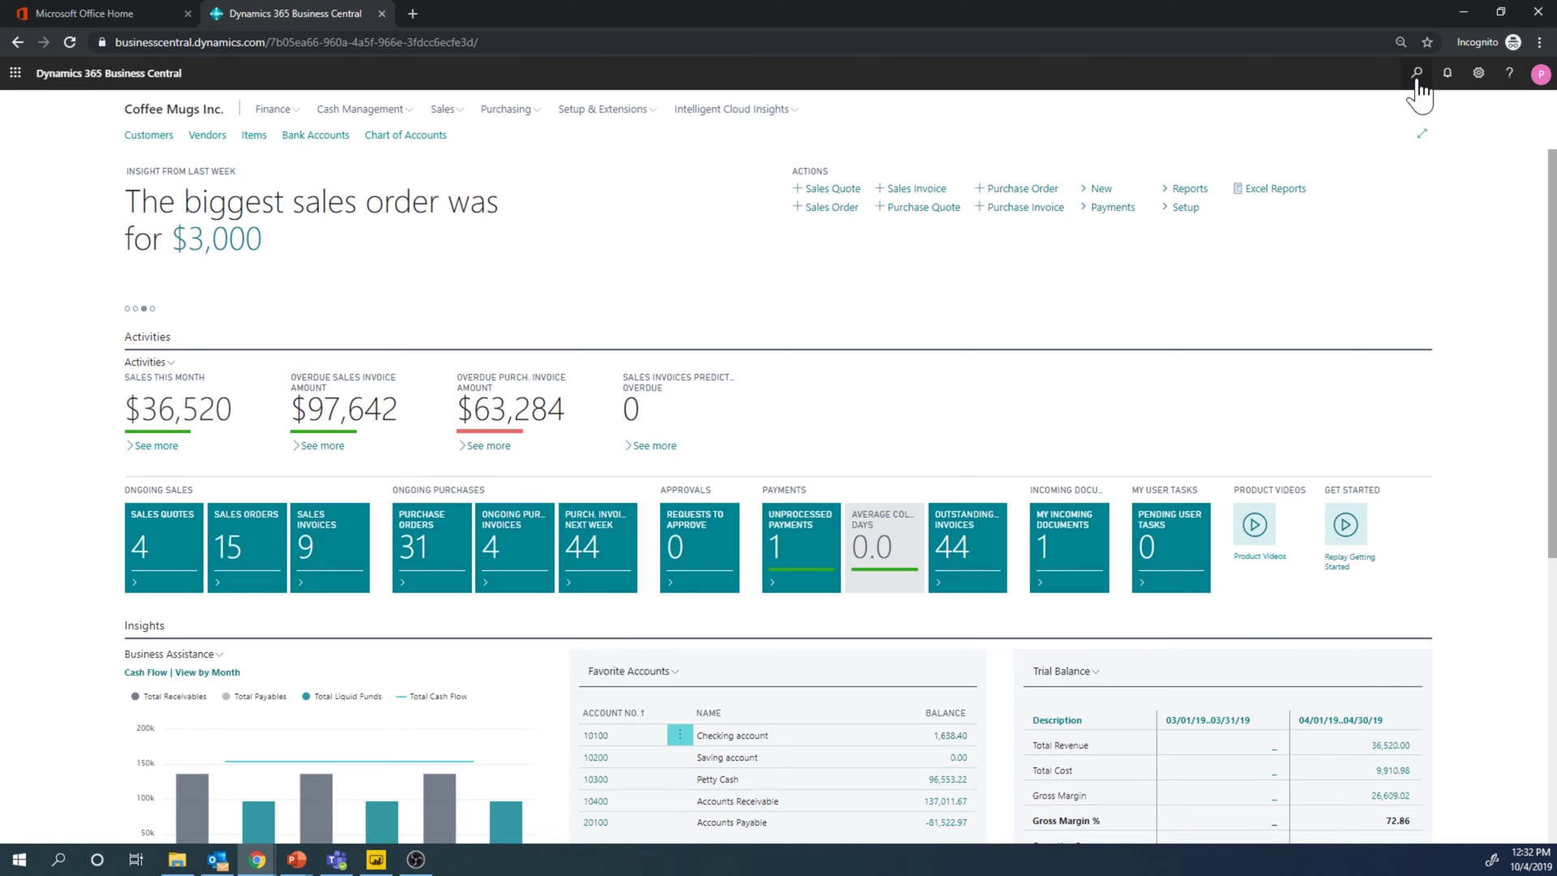
{"action": "key", "text": "alt+q"}
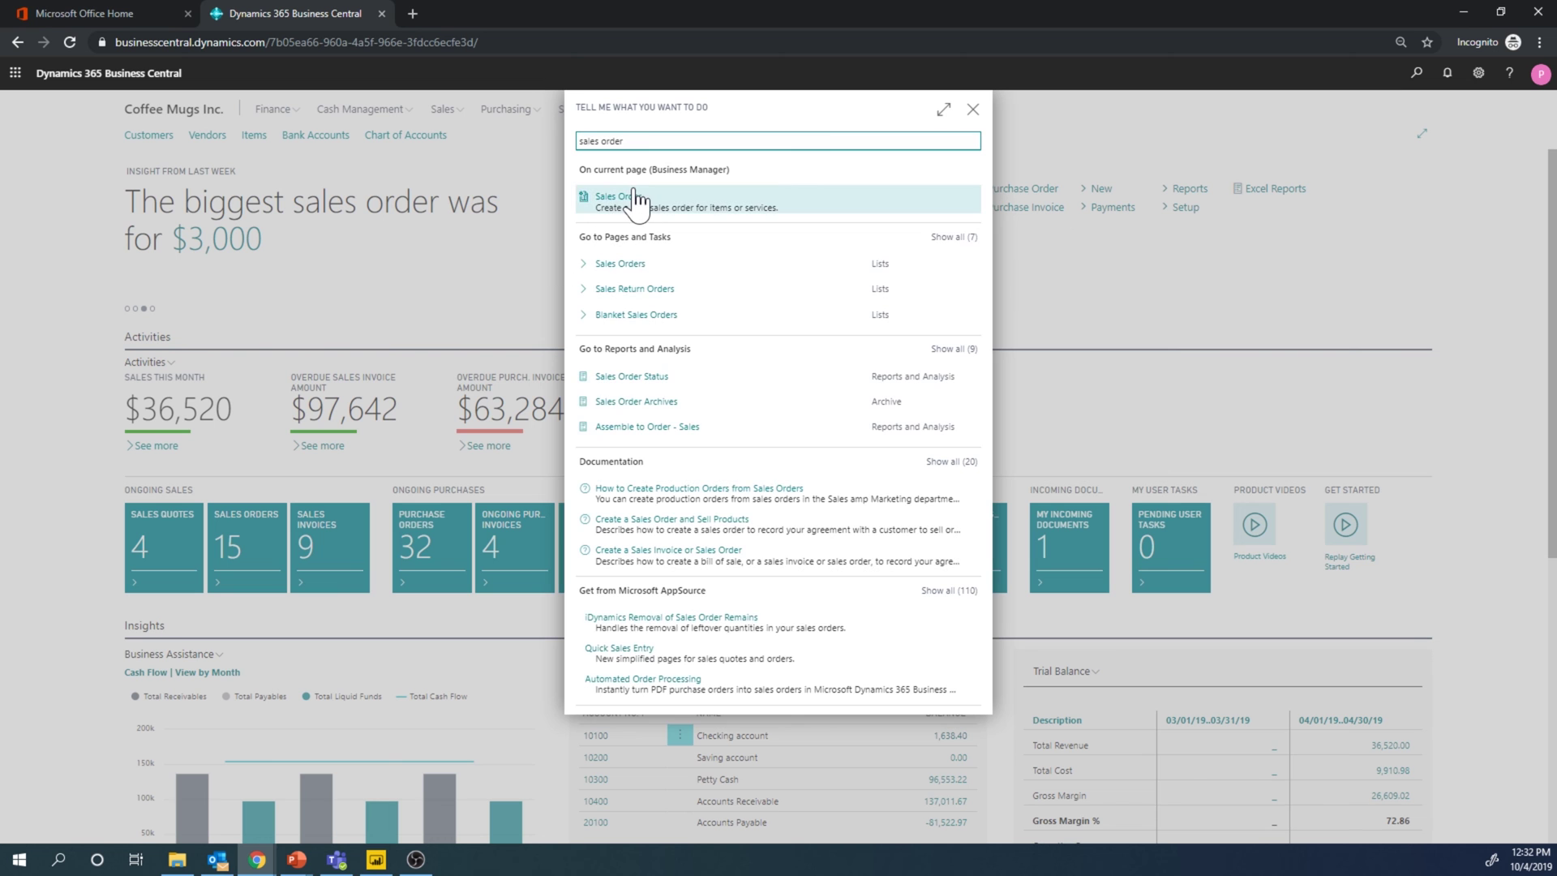
{"action": "left_click", "coordinate": [633, 202]}
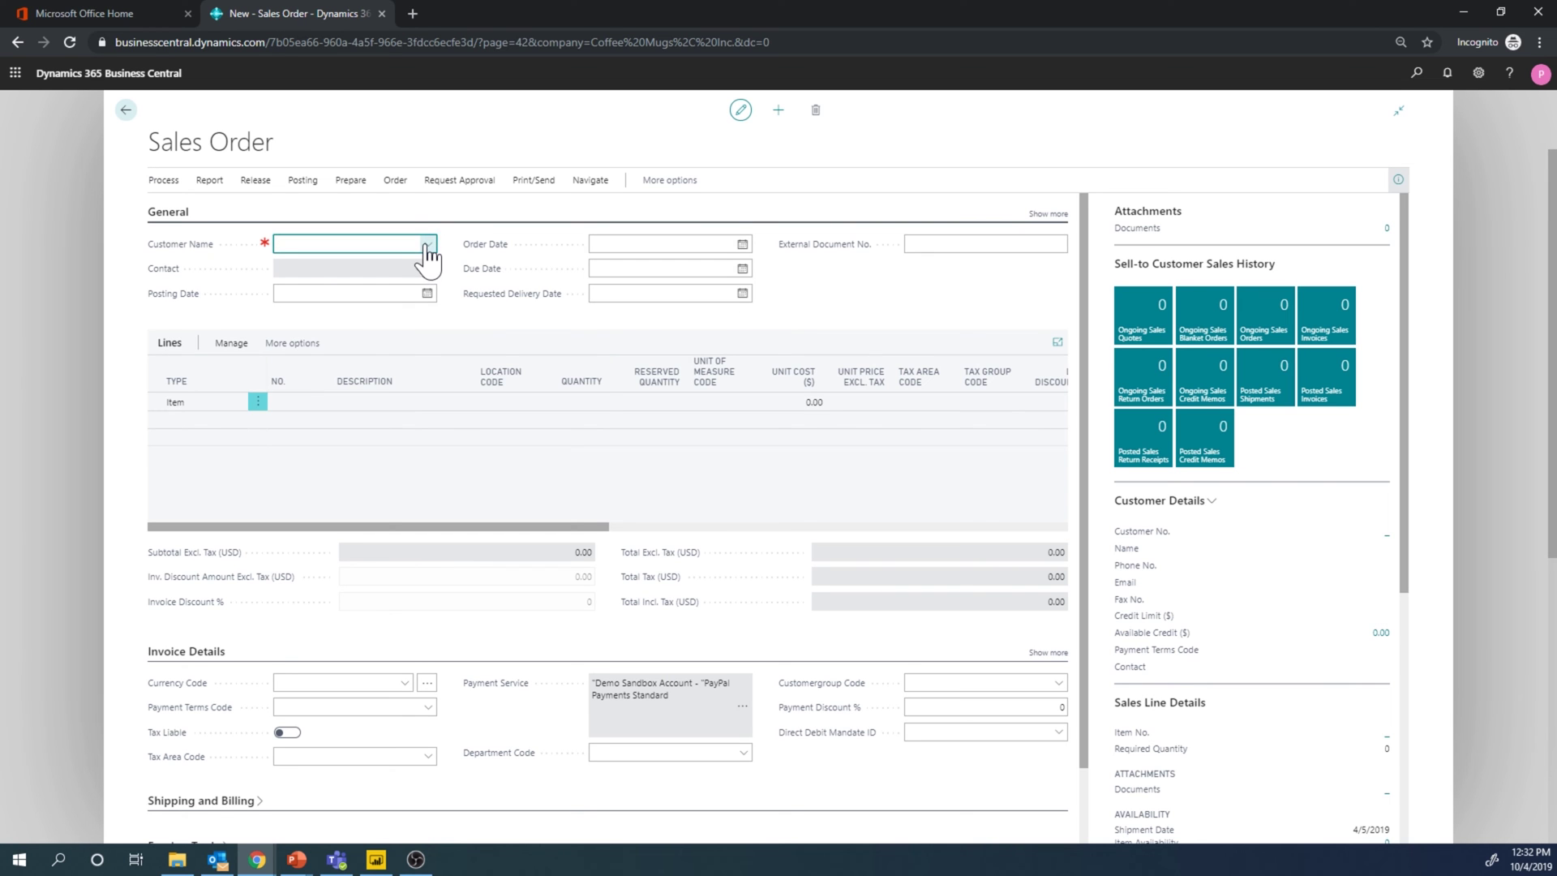
{"action": "left_click", "coordinate": [429, 243]}
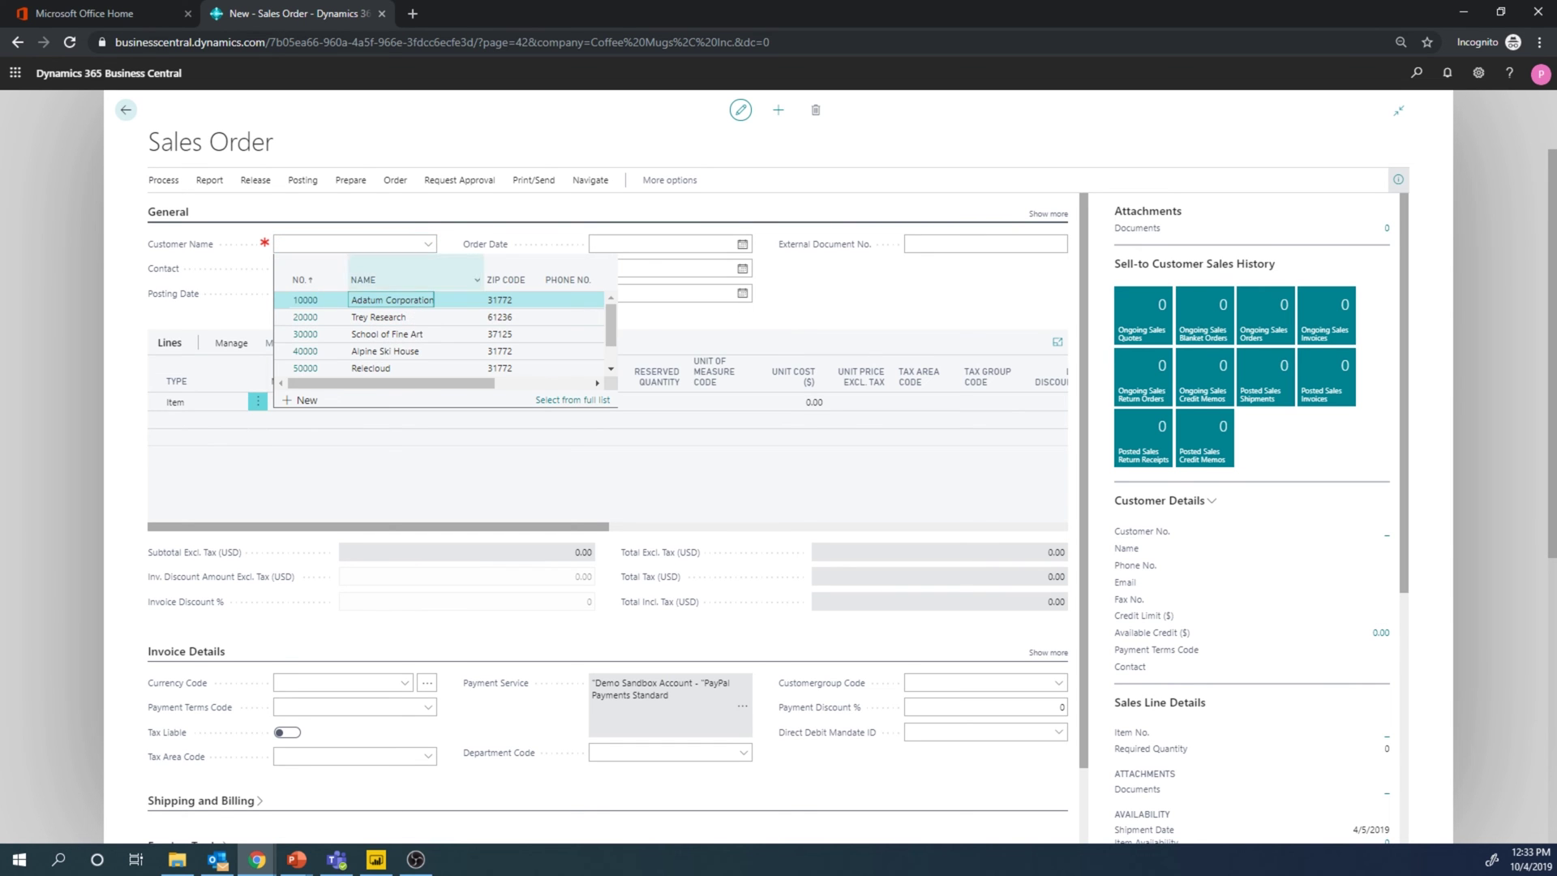
{"action": "left_click", "coordinate": [423, 299]}
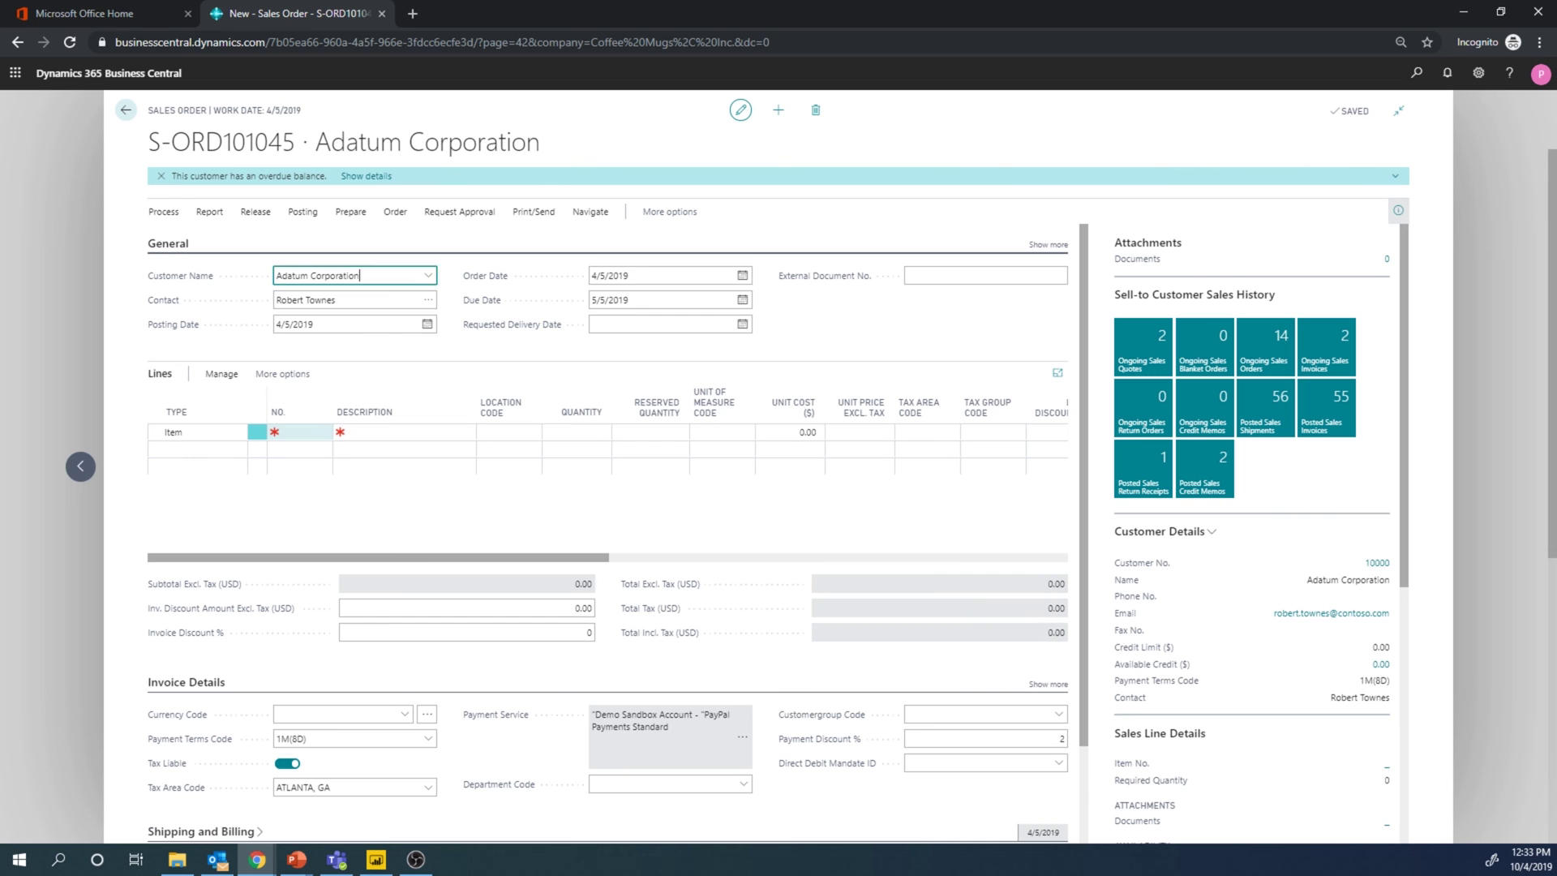
- Add a line of 50 INECTA Coffee Mugs (item 1001) from location SOUTH
{"action": "left_click", "coordinate": [313, 430]}
{"action": "left_click", "coordinate": [323, 431]}
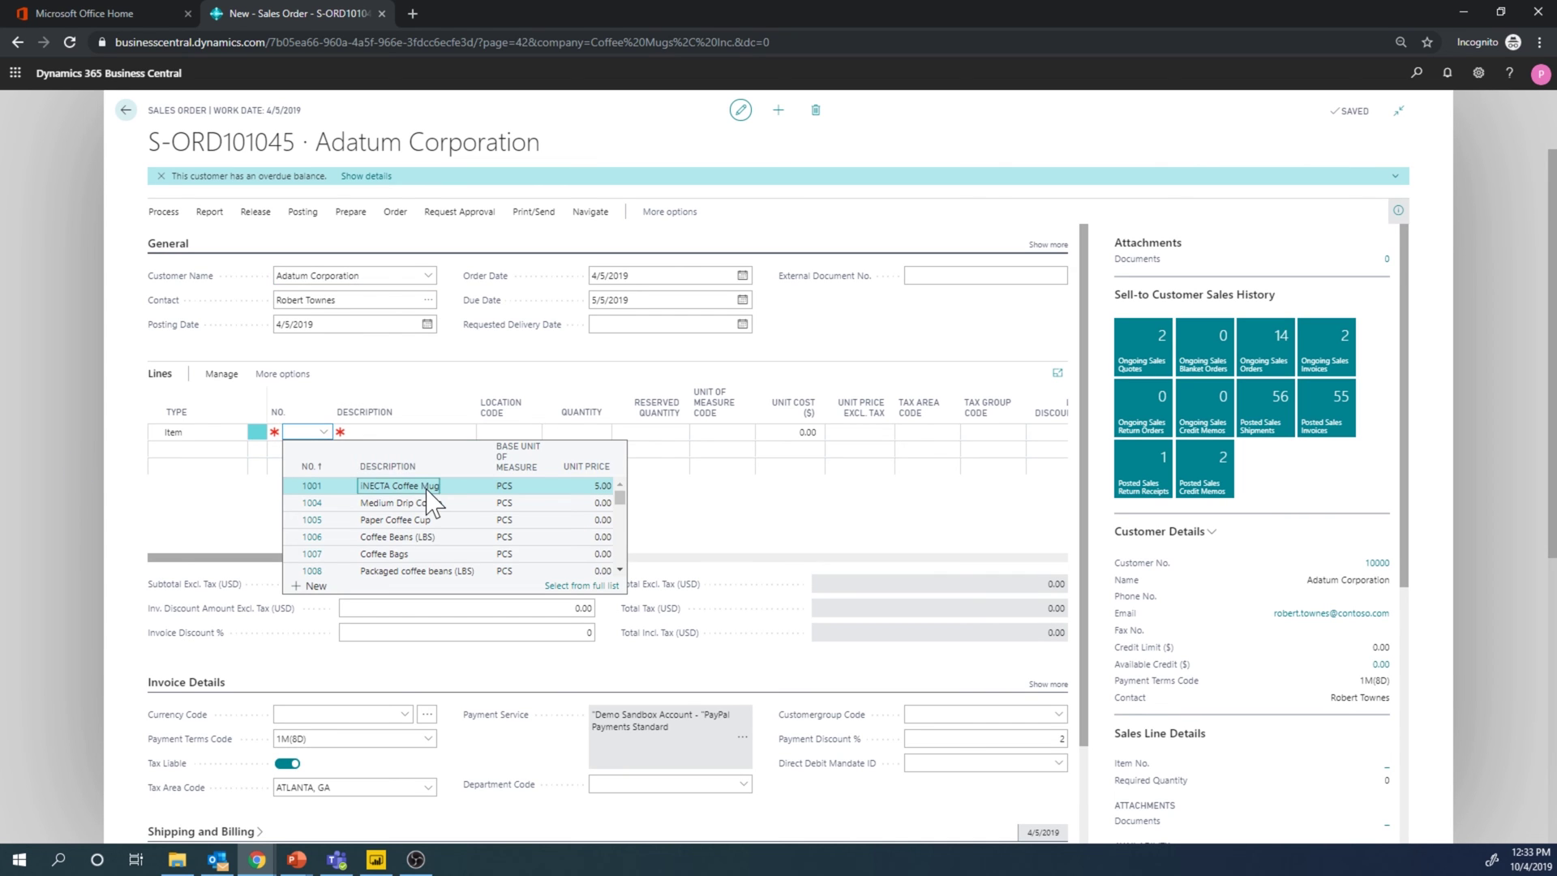
{"action": "key", "text": "Return"}
{"action": "left_click", "coordinate": [532, 431]}
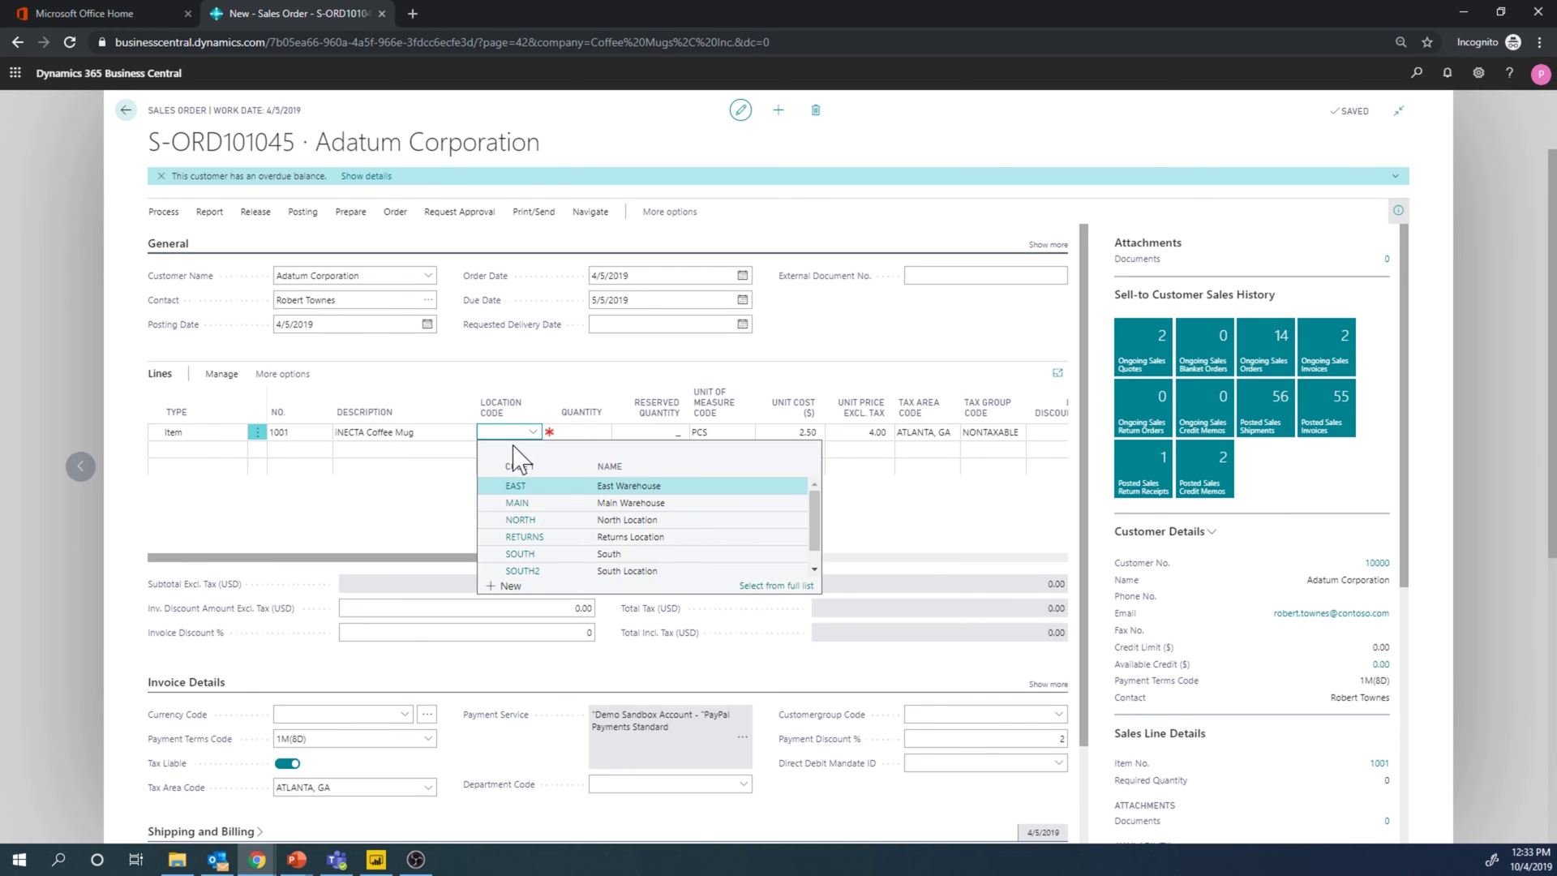
{"action": "left_click", "coordinate": [541, 556]}
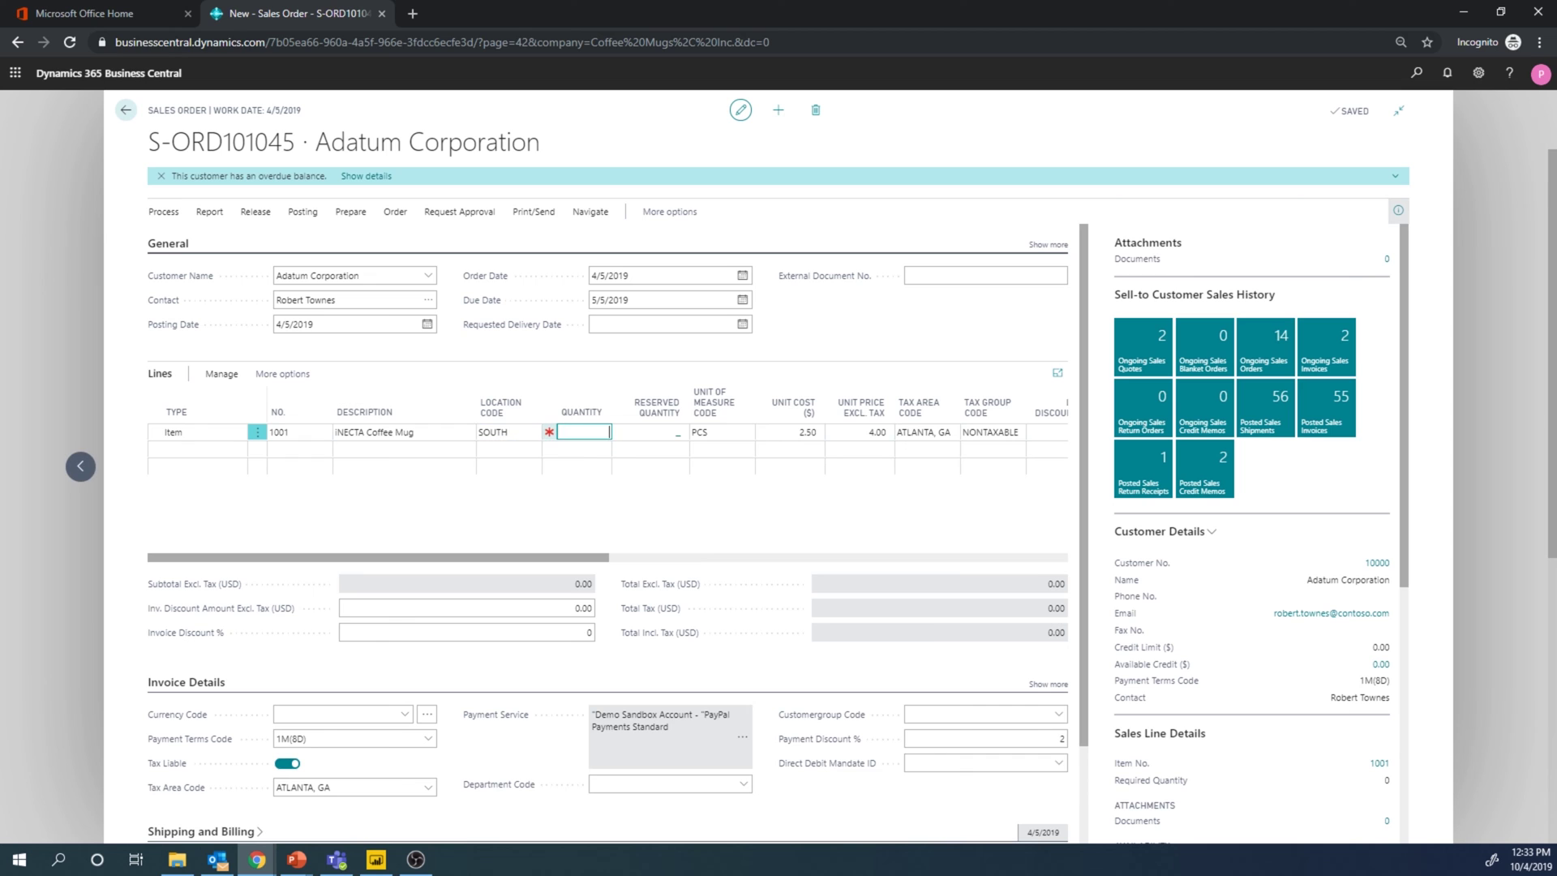
{"action": "type", "text": "50"}
{"action": "key", "text": "Tab"}
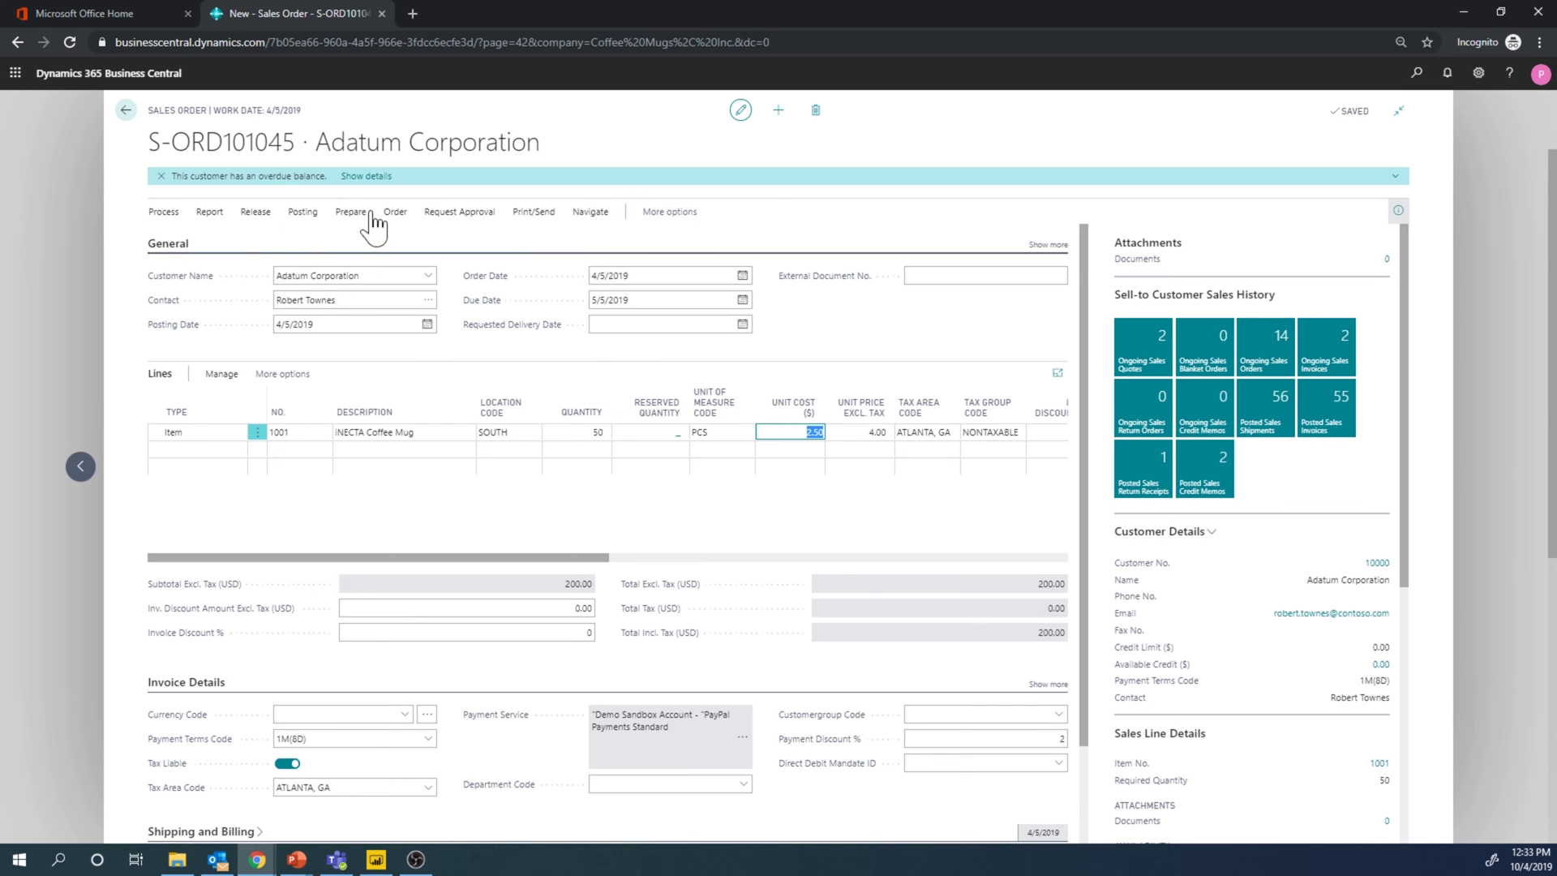
- Create an inventory pick for sales order S-ORD101045 via Warehouse > Create Inventory Put-away/Pick
{"action": "left_click", "coordinate": [254, 212]}
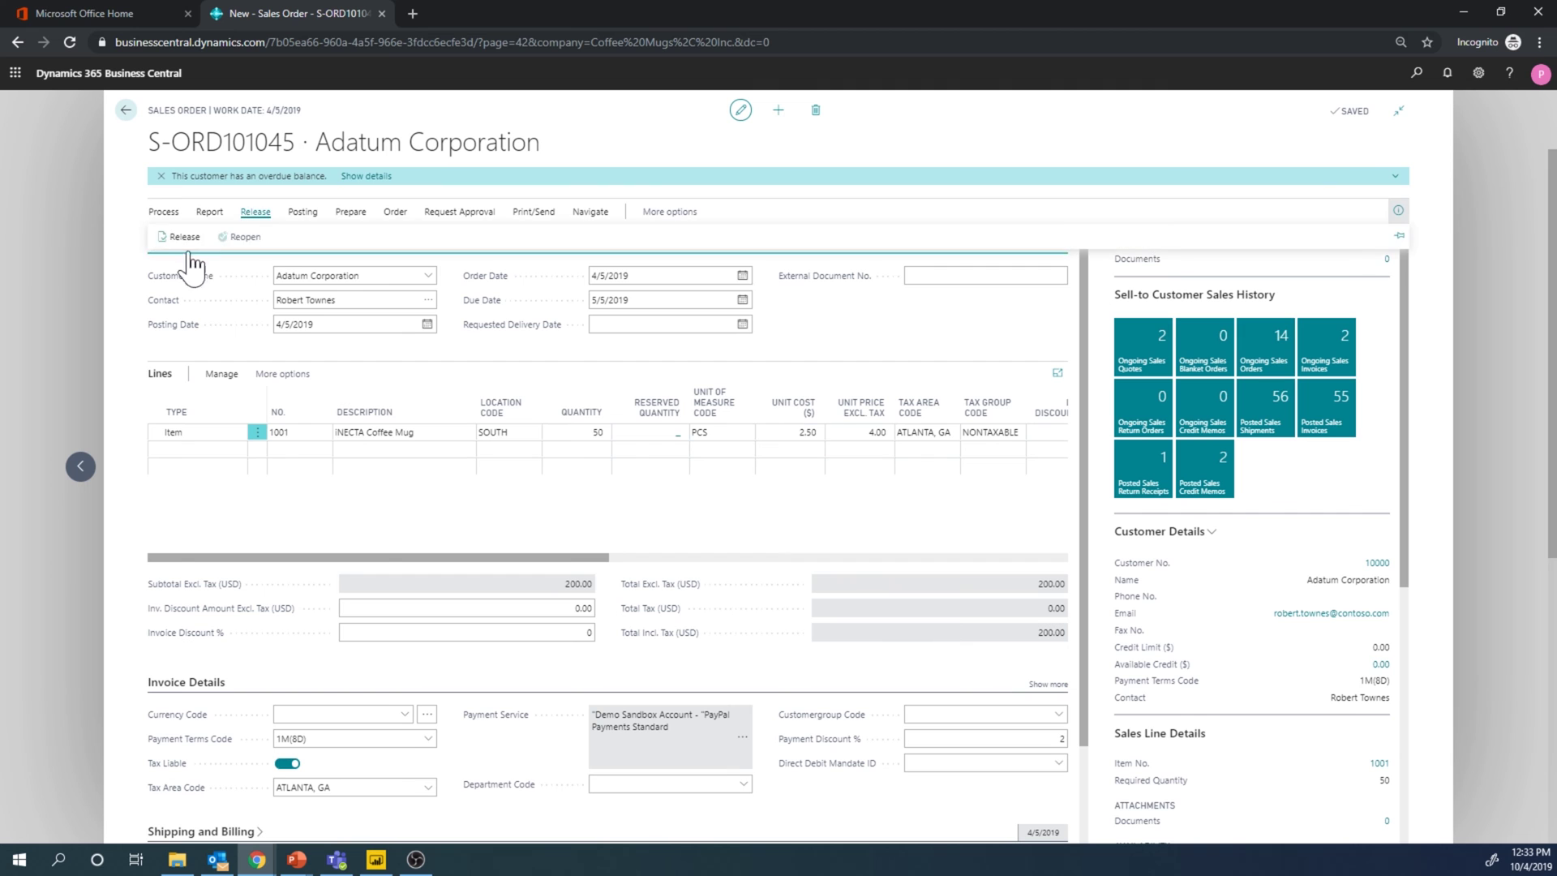
{"action": "left_click", "coordinate": [667, 212]}
{"action": "left_click", "coordinate": [657, 213]}
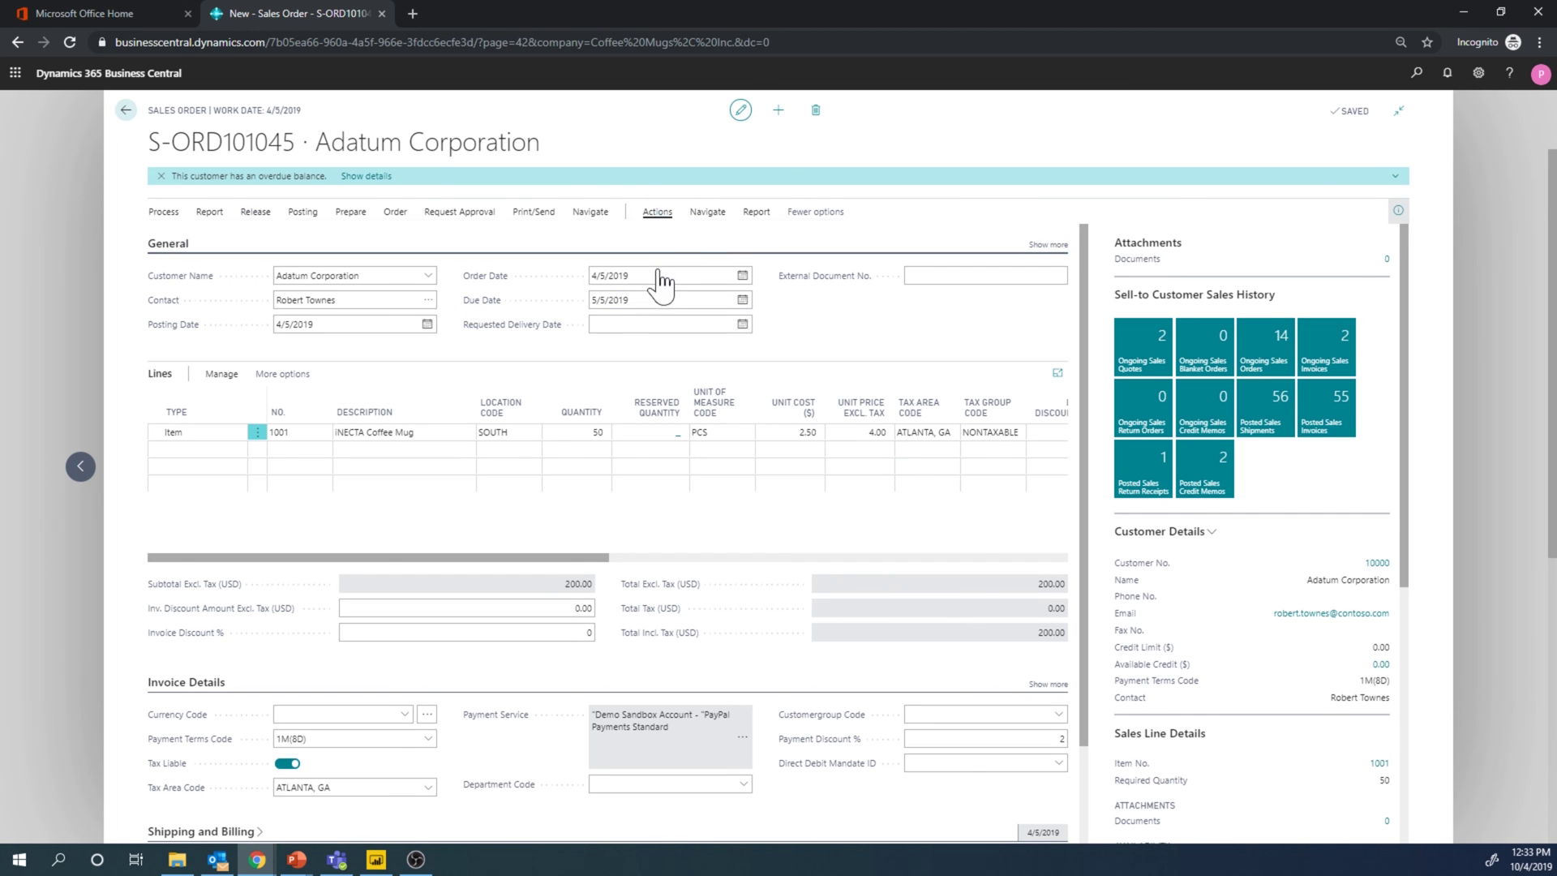
{"action": "left_click", "coordinate": [452, 242]}
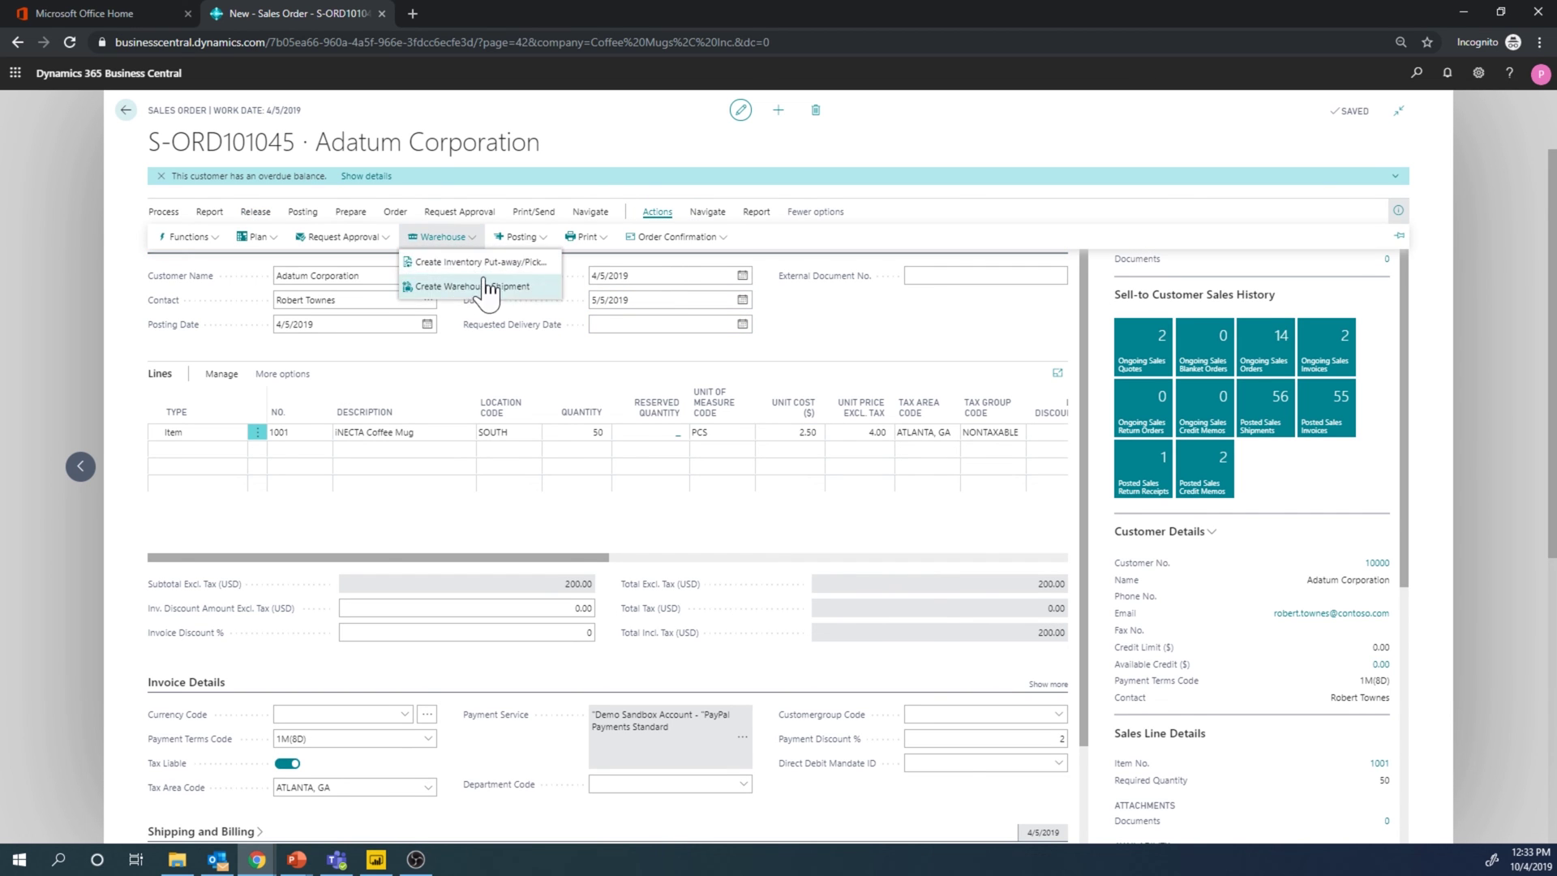
{"action": "left_click", "coordinate": [537, 265]}
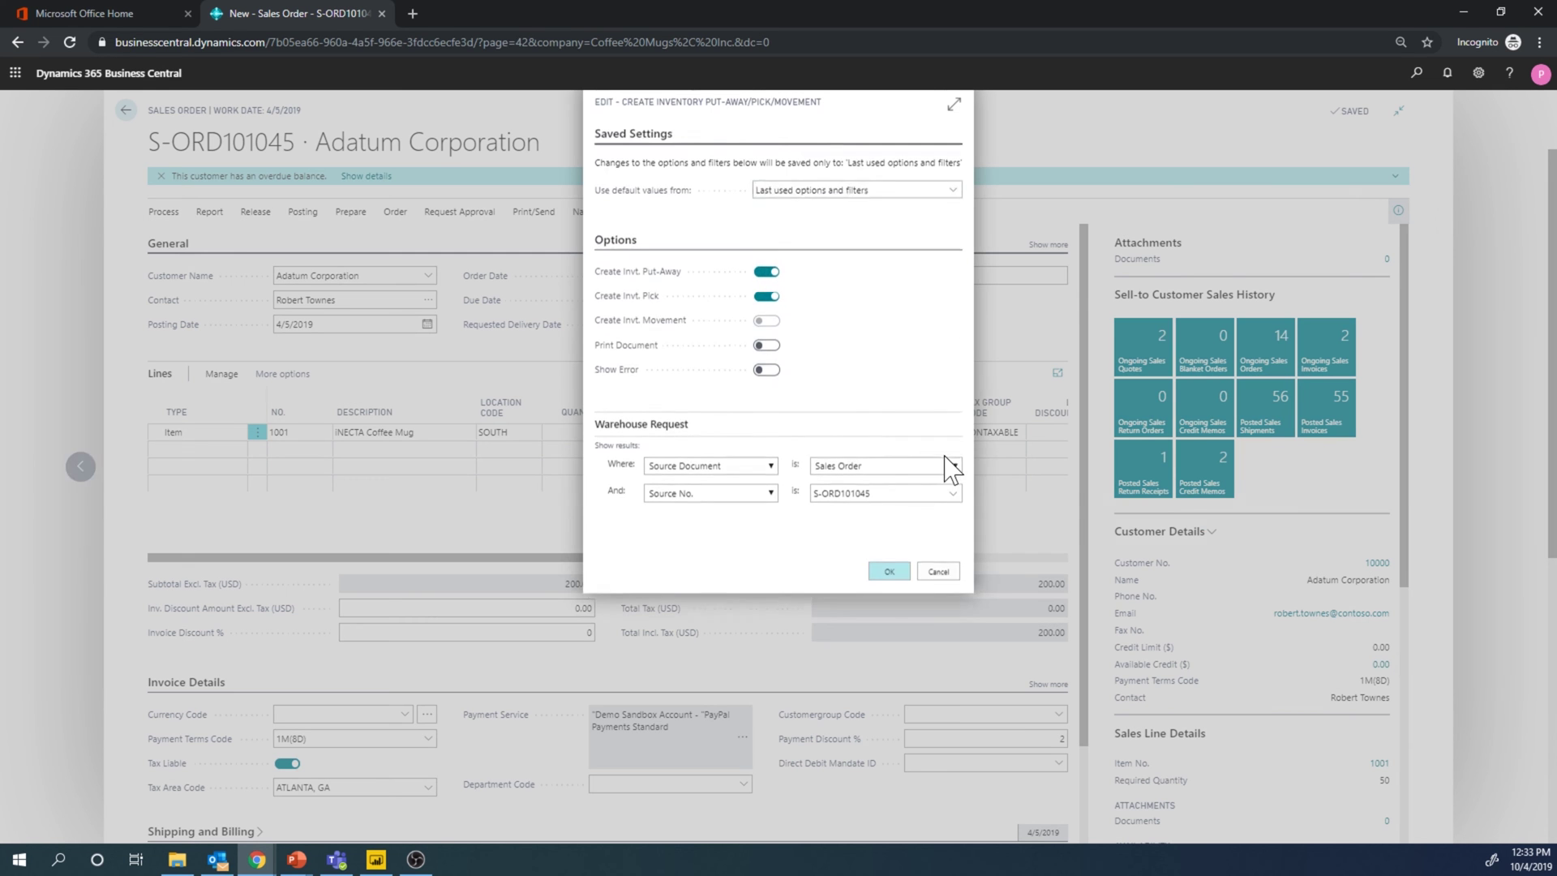
{"action": "left_click", "coordinate": [892, 579]}
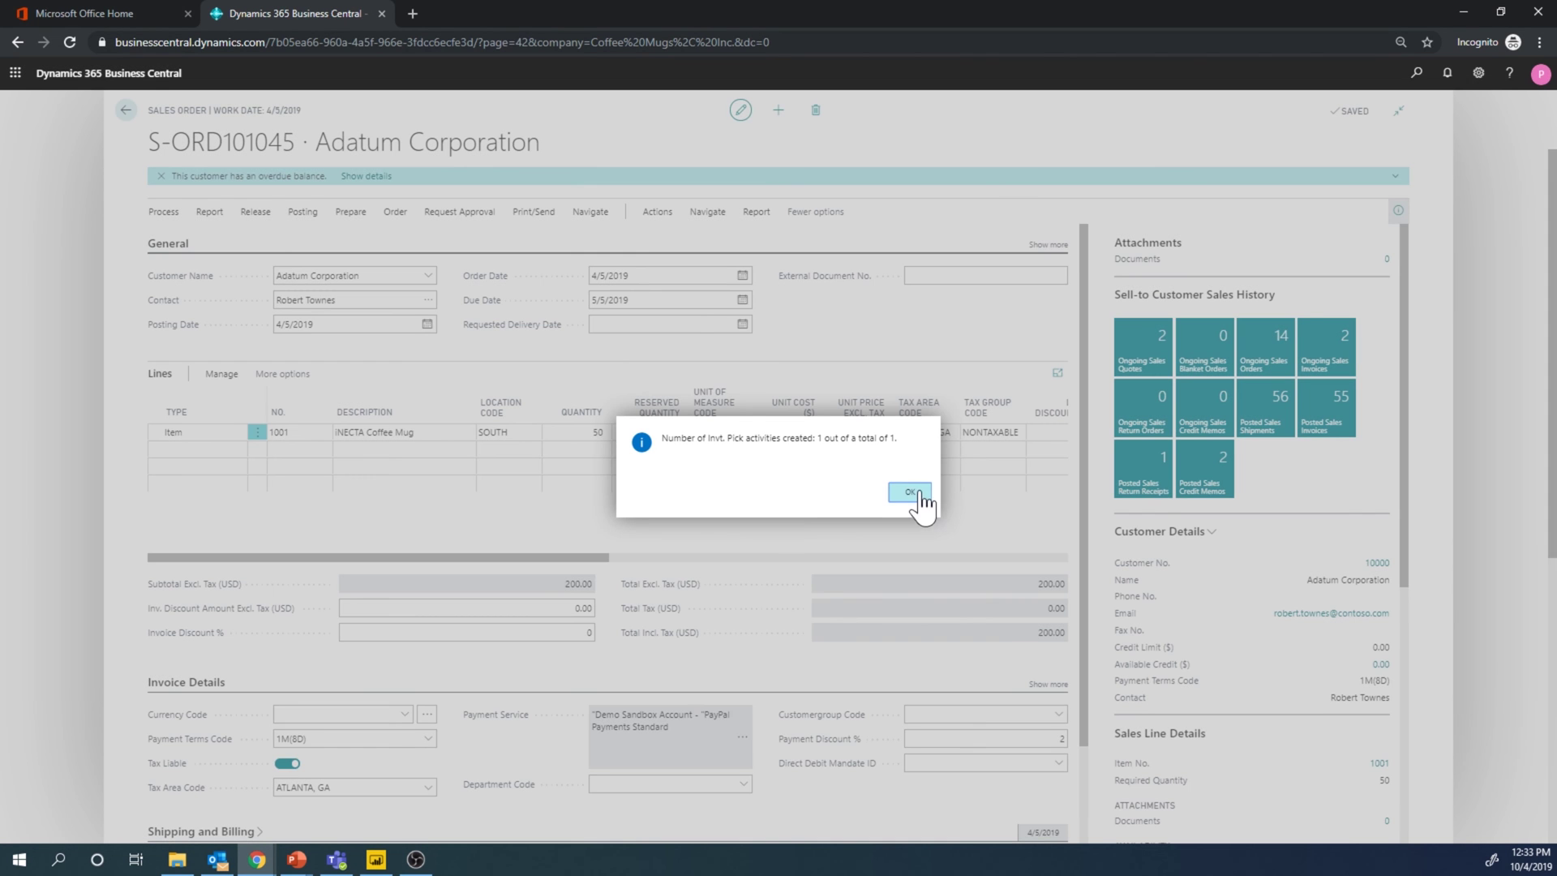
{"action": "left_click", "coordinate": [916, 492]}
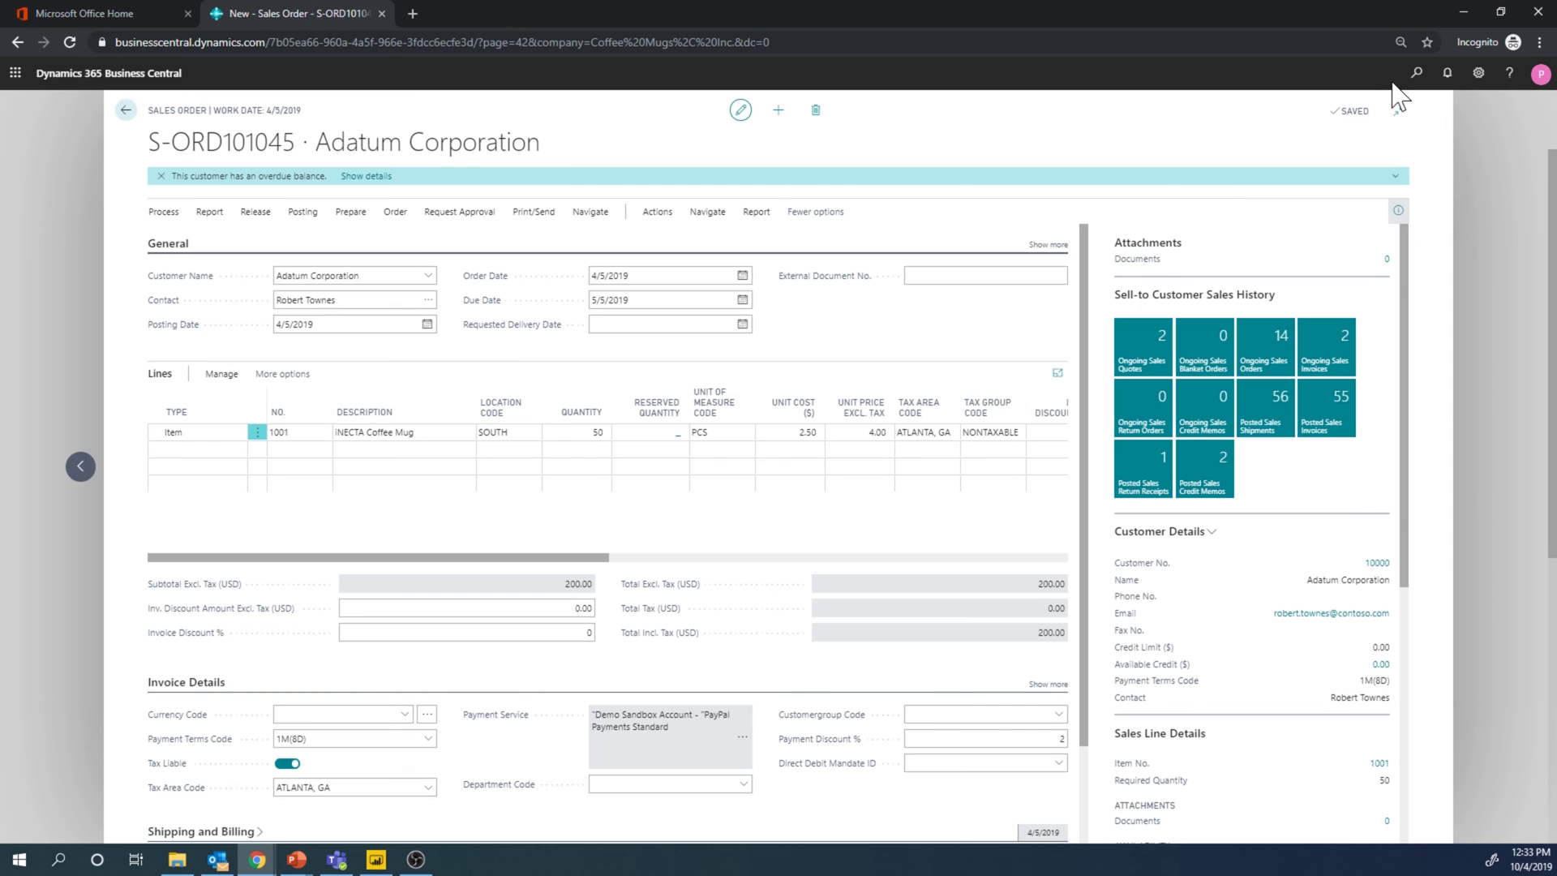
{"action": "left_click", "coordinate": [1416, 72]}
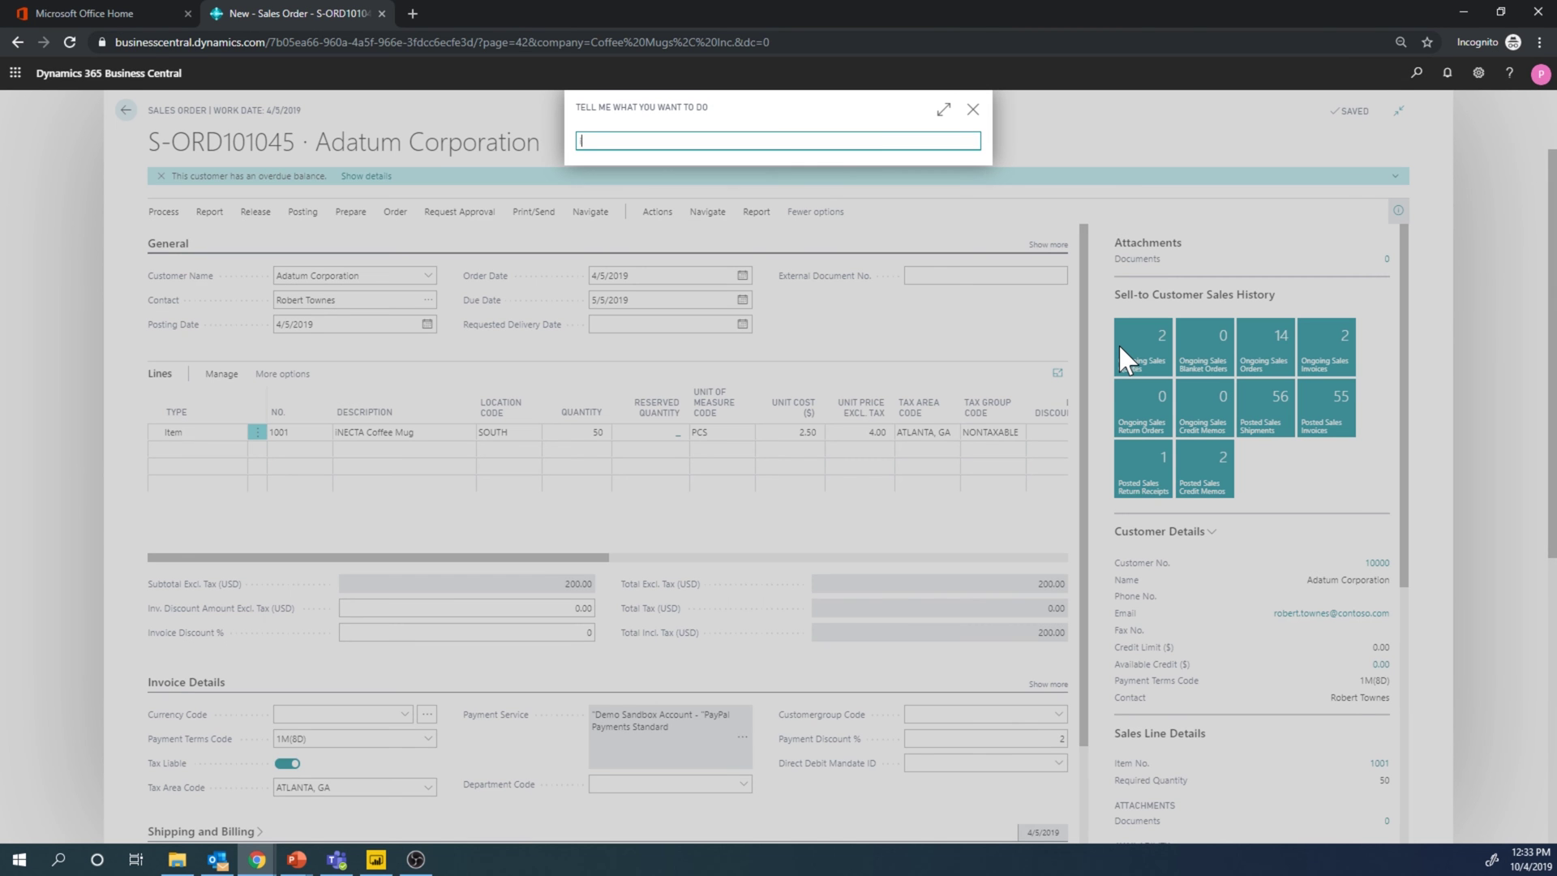
- Open inventory pick IPI000003 in edit mode on a full page and show its line actions
{"action": "type", "text": "inventory pic"}
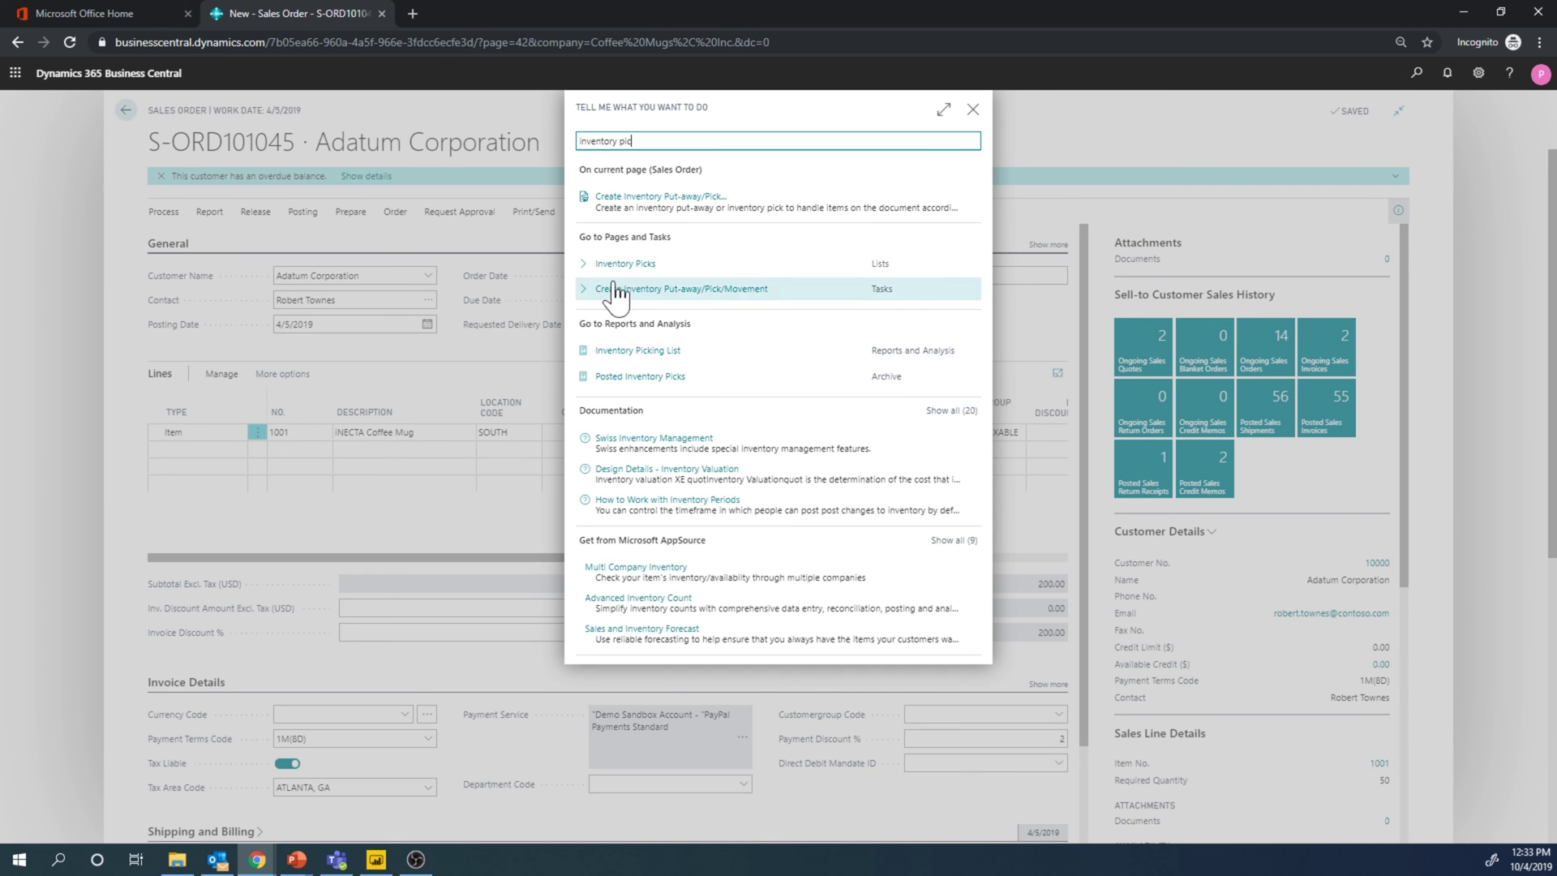
{"action": "left_click", "coordinate": [613, 268]}
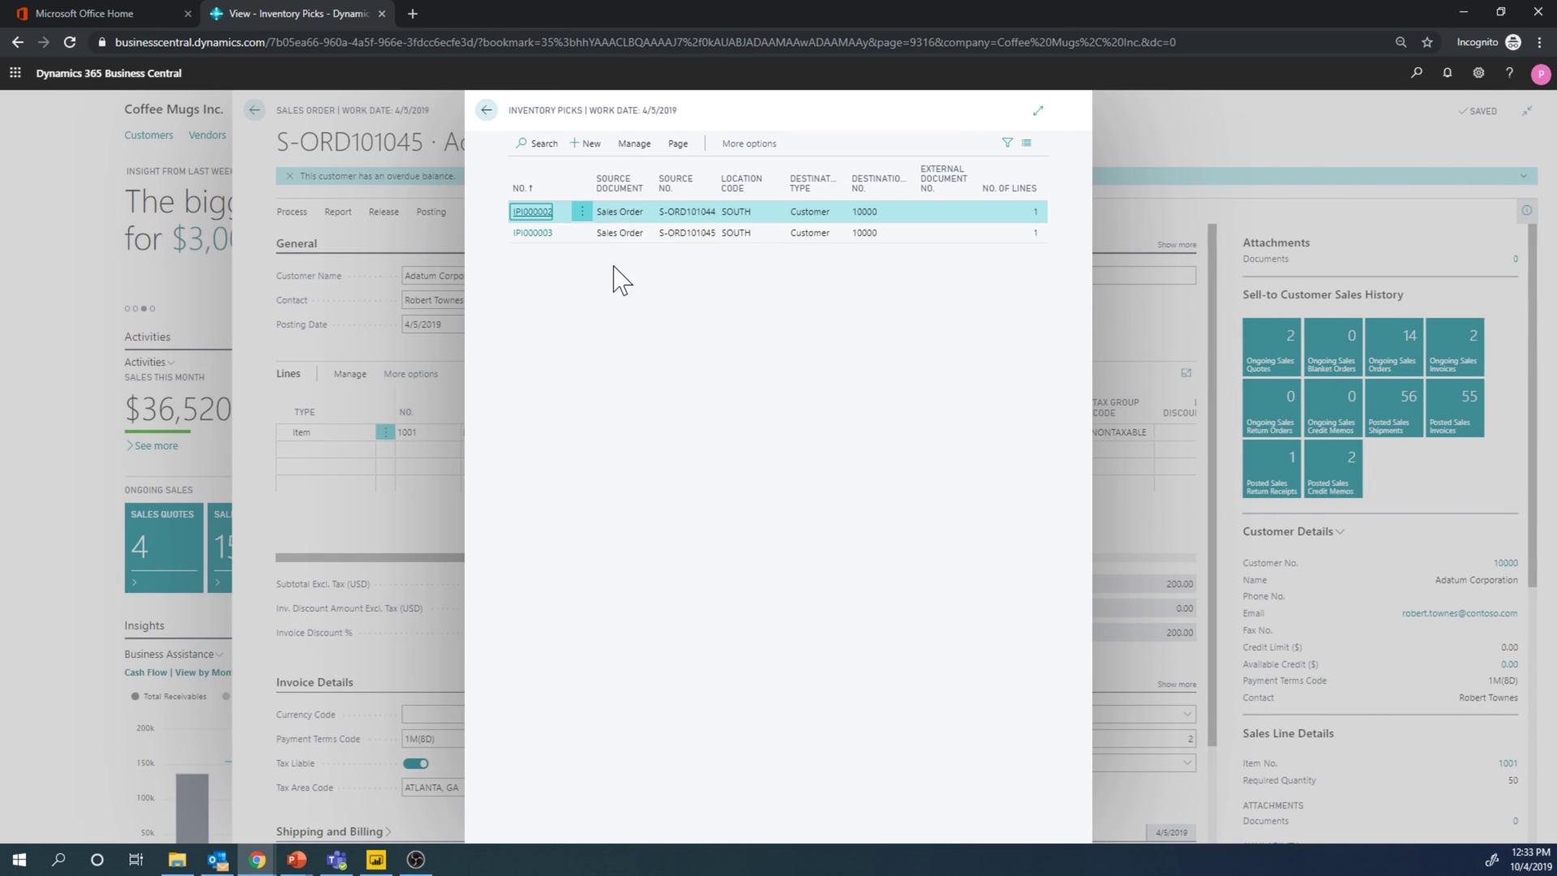
{"action": "left_click", "coordinate": [915, 235]}
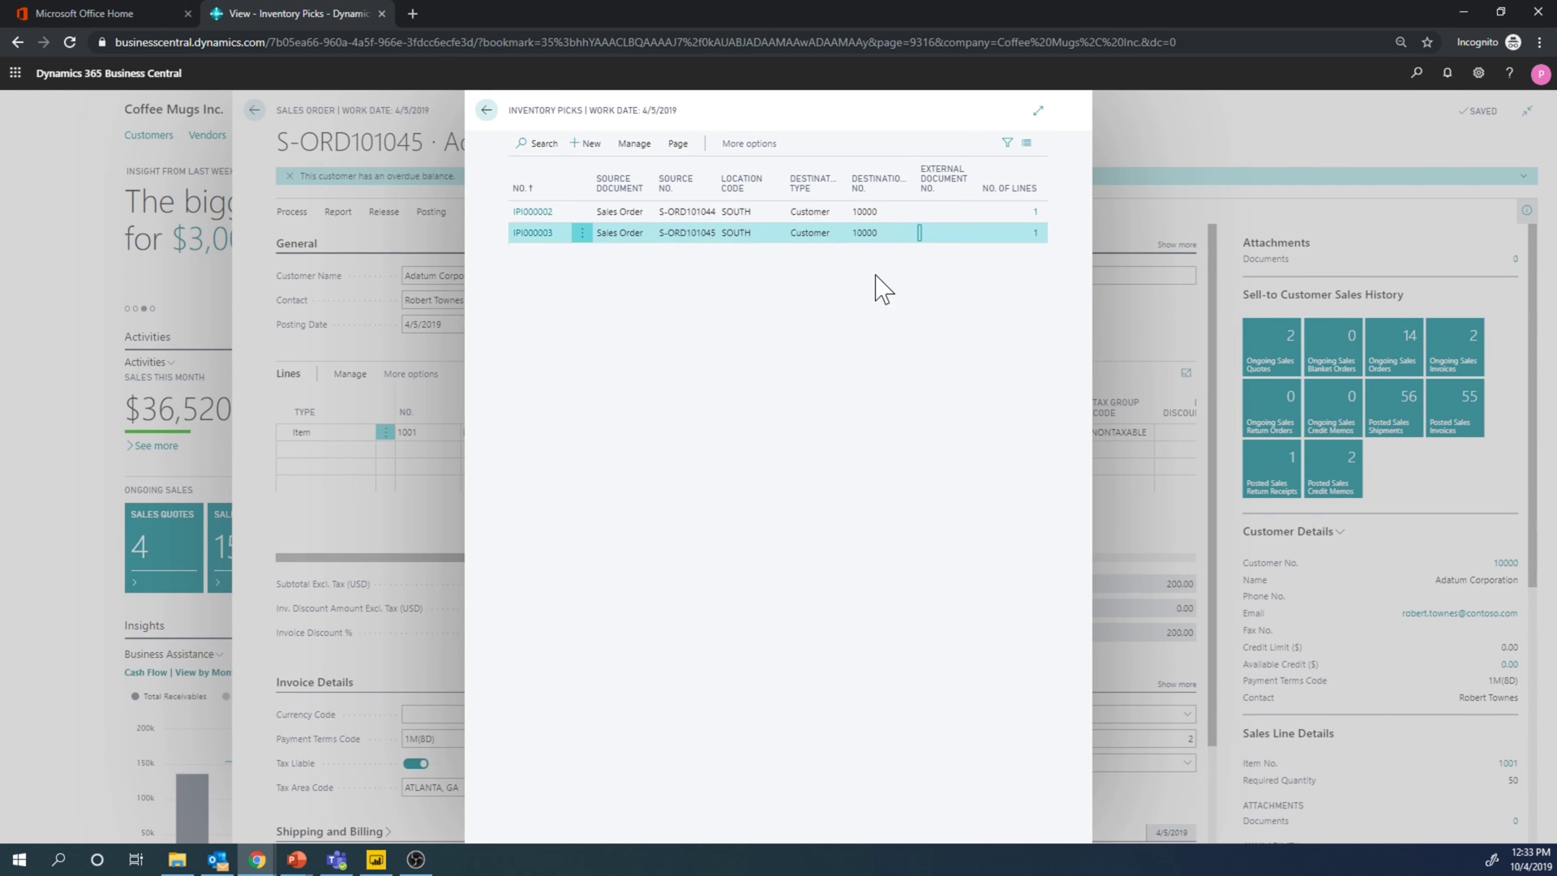
{"action": "left_click", "coordinate": [633, 144]}
{"action": "left_click", "coordinate": [535, 169]}
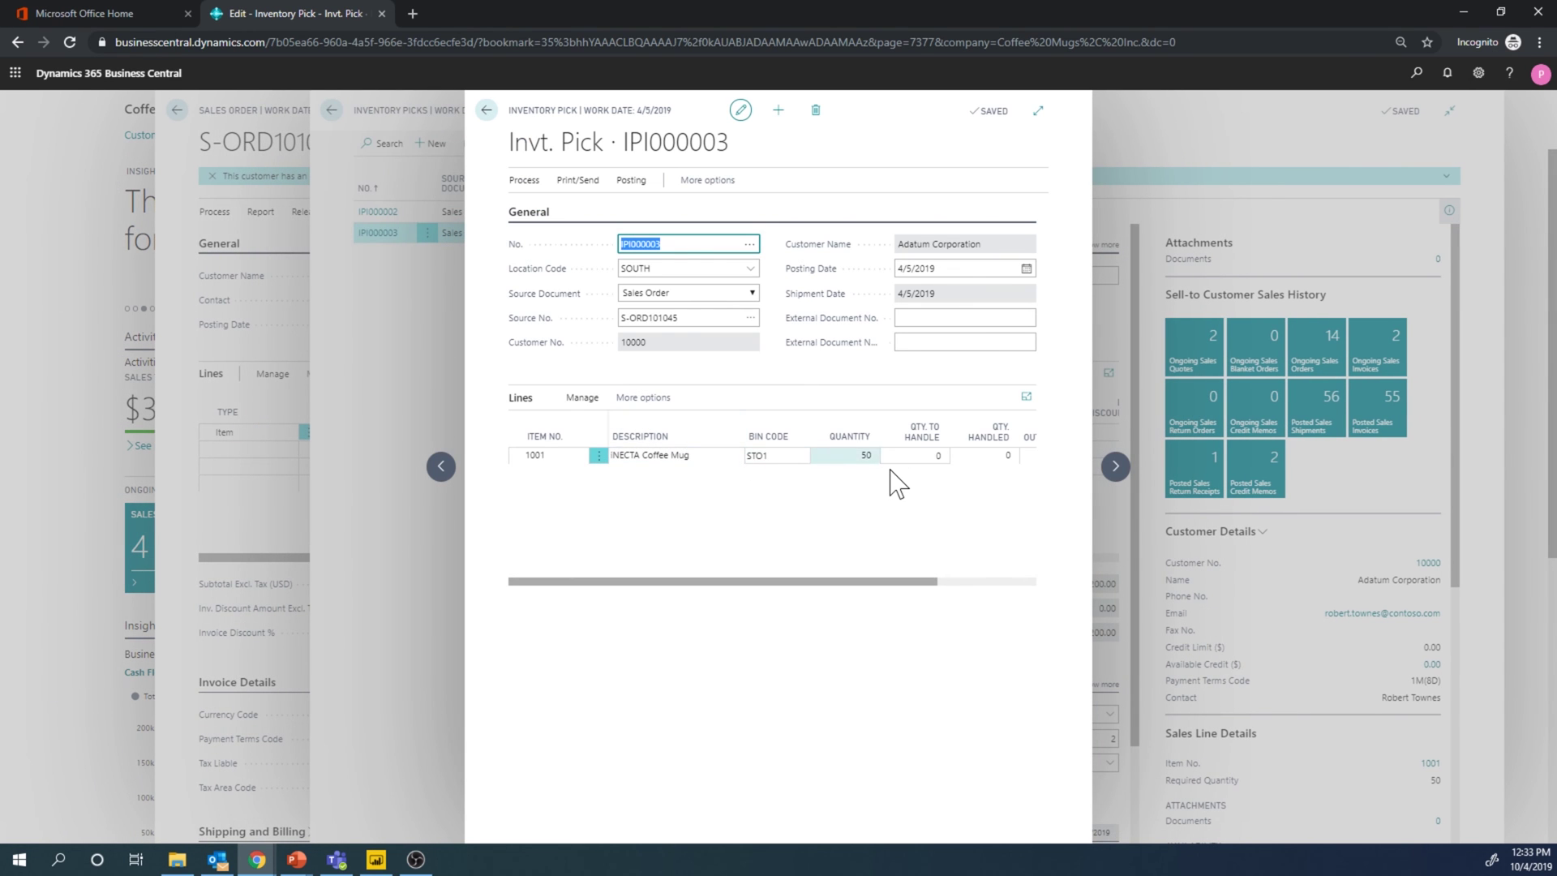
{"action": "left_click", "coordinate": [1038, 110]}
{"action": "left_click", "coordinate": [624, 425]}
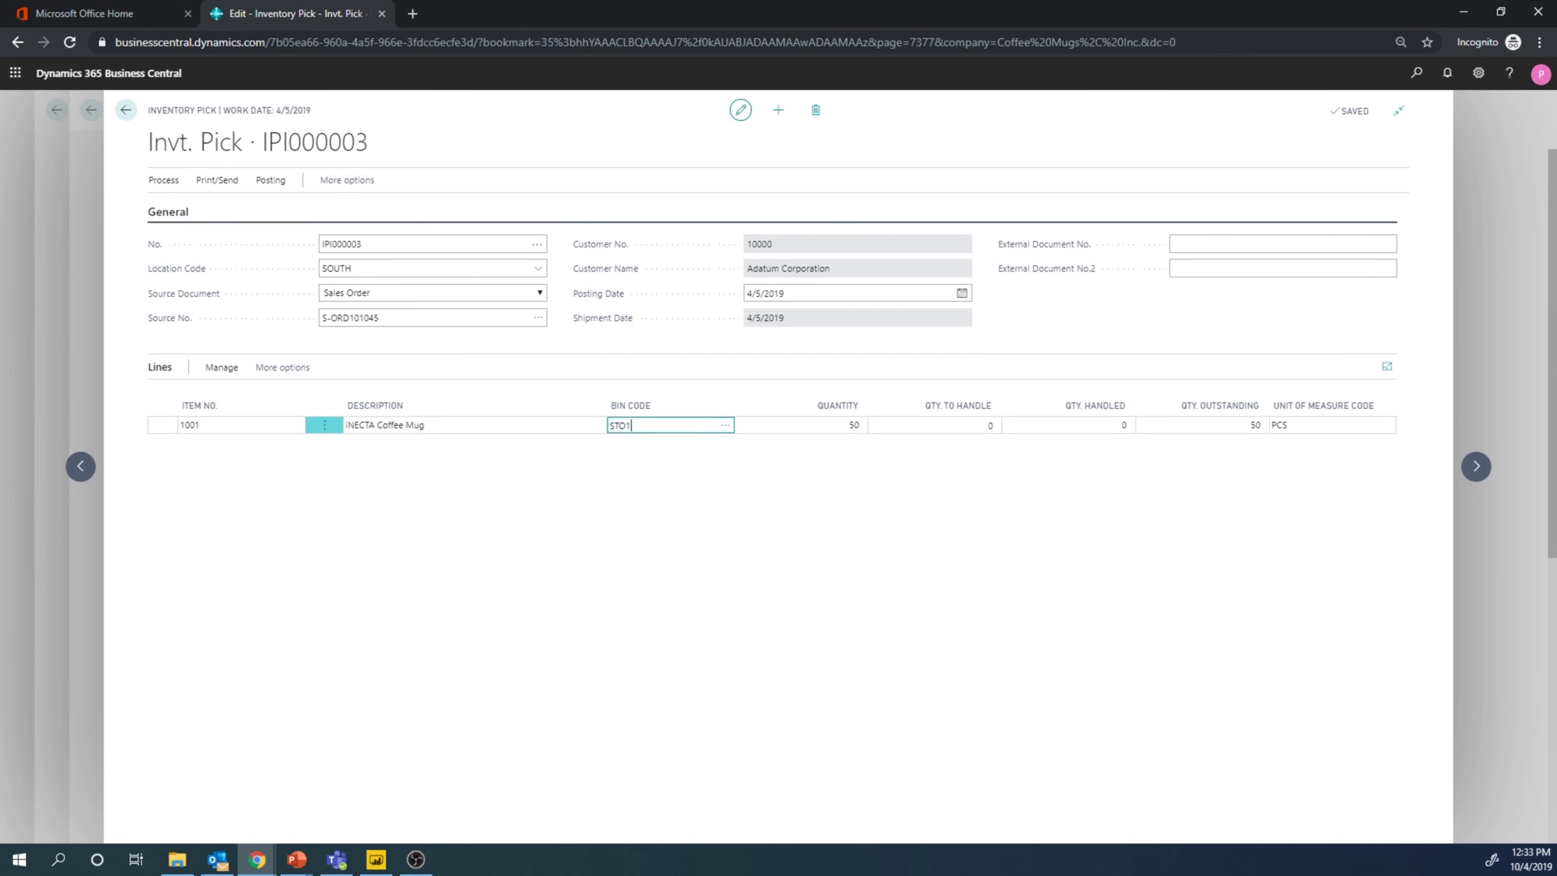
{"action": "left_click", "coordinate": [222, 368]}
{"action": "left_click", "coordinate": [264, 371]}
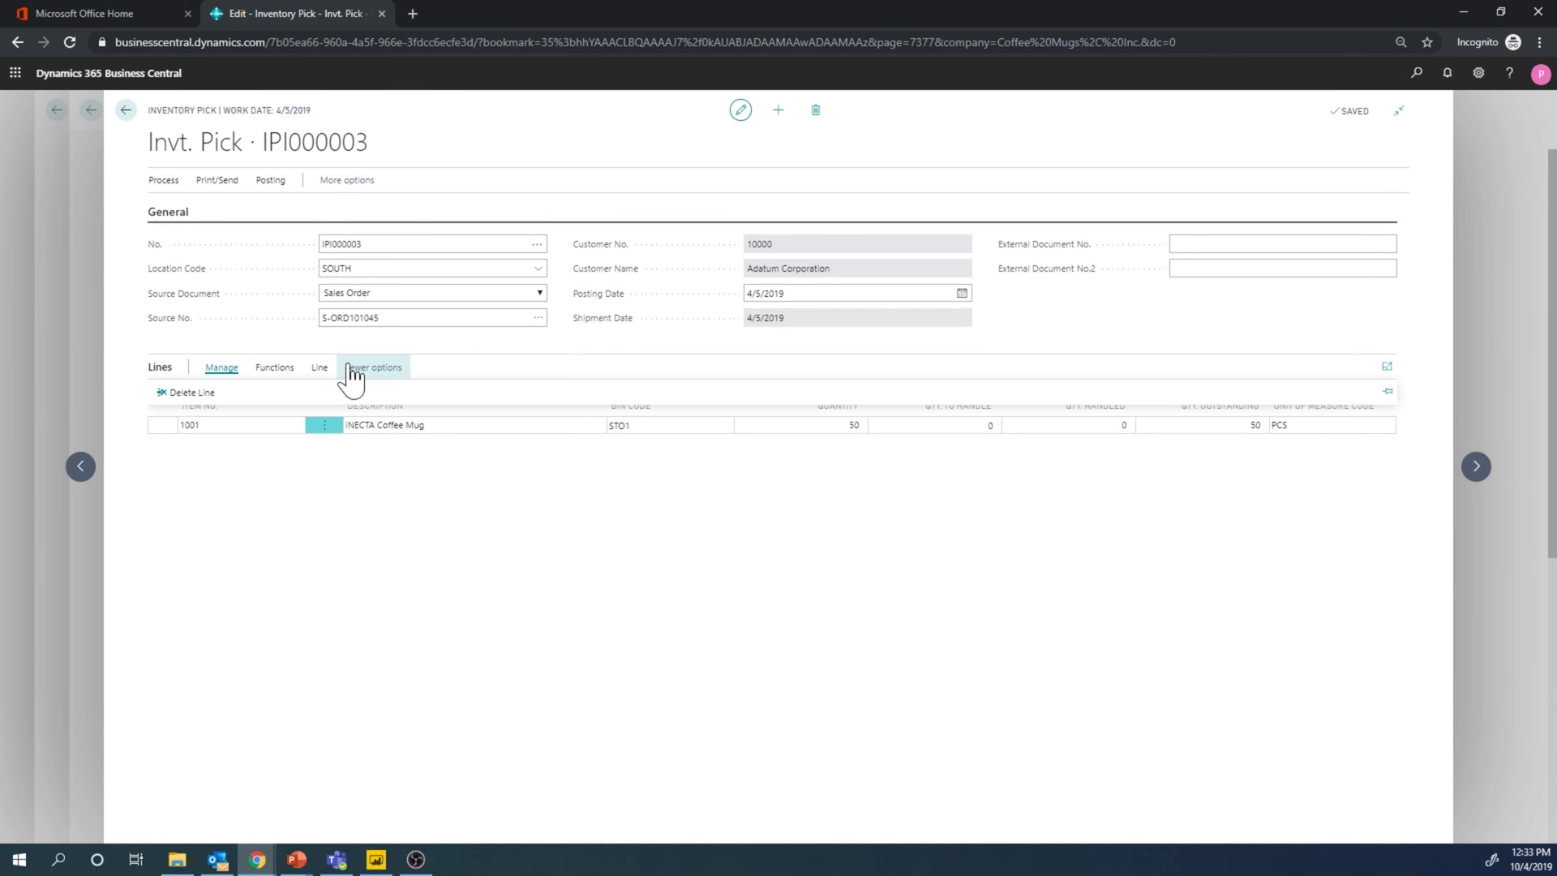
{"action": "left_click", "coordinate": [319, 369]}
- Check bin contents, then switch the pick line to bin STO2 with Qty. to Handle 50
{"action": "left_click", "coordinate": [335, 393]}
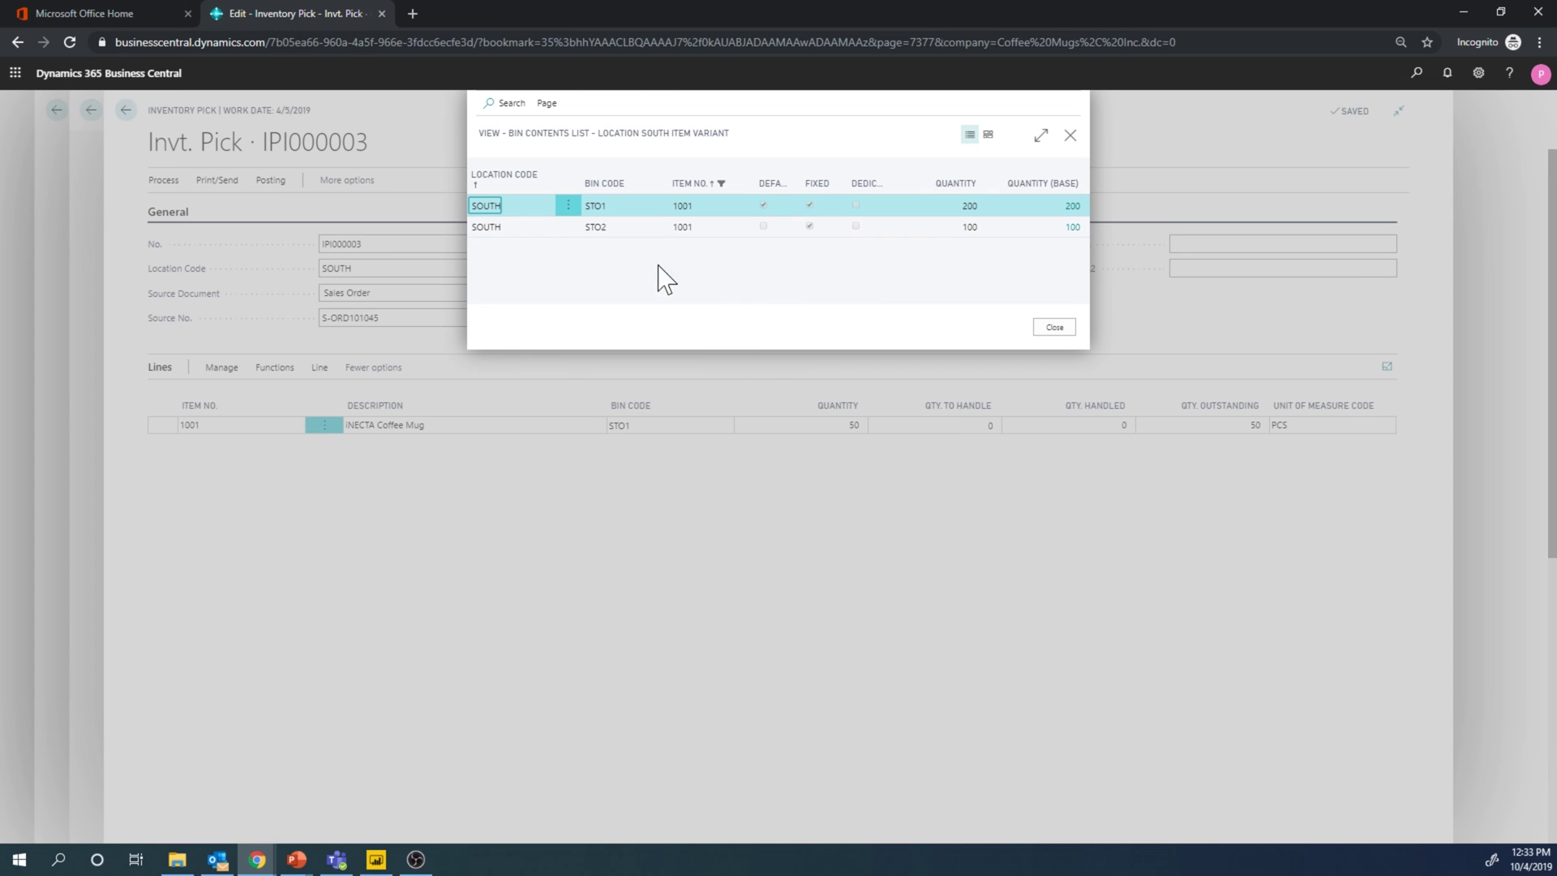
{"action": "left_click", "coordinate": [1062, 331]}
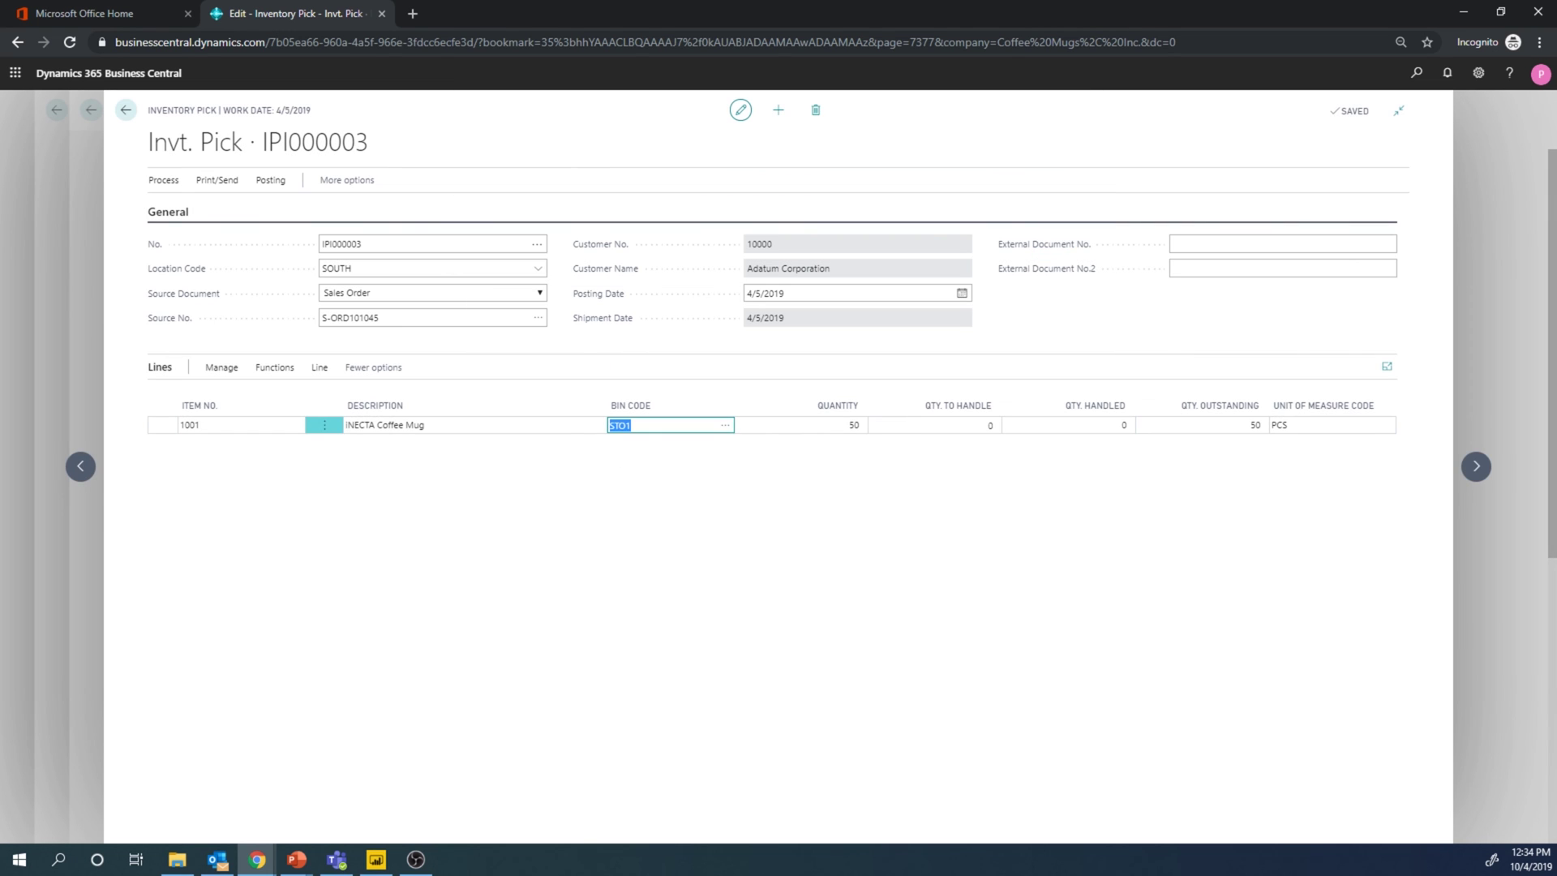
{"action": "left_click", "coordinate": [723, 425]}
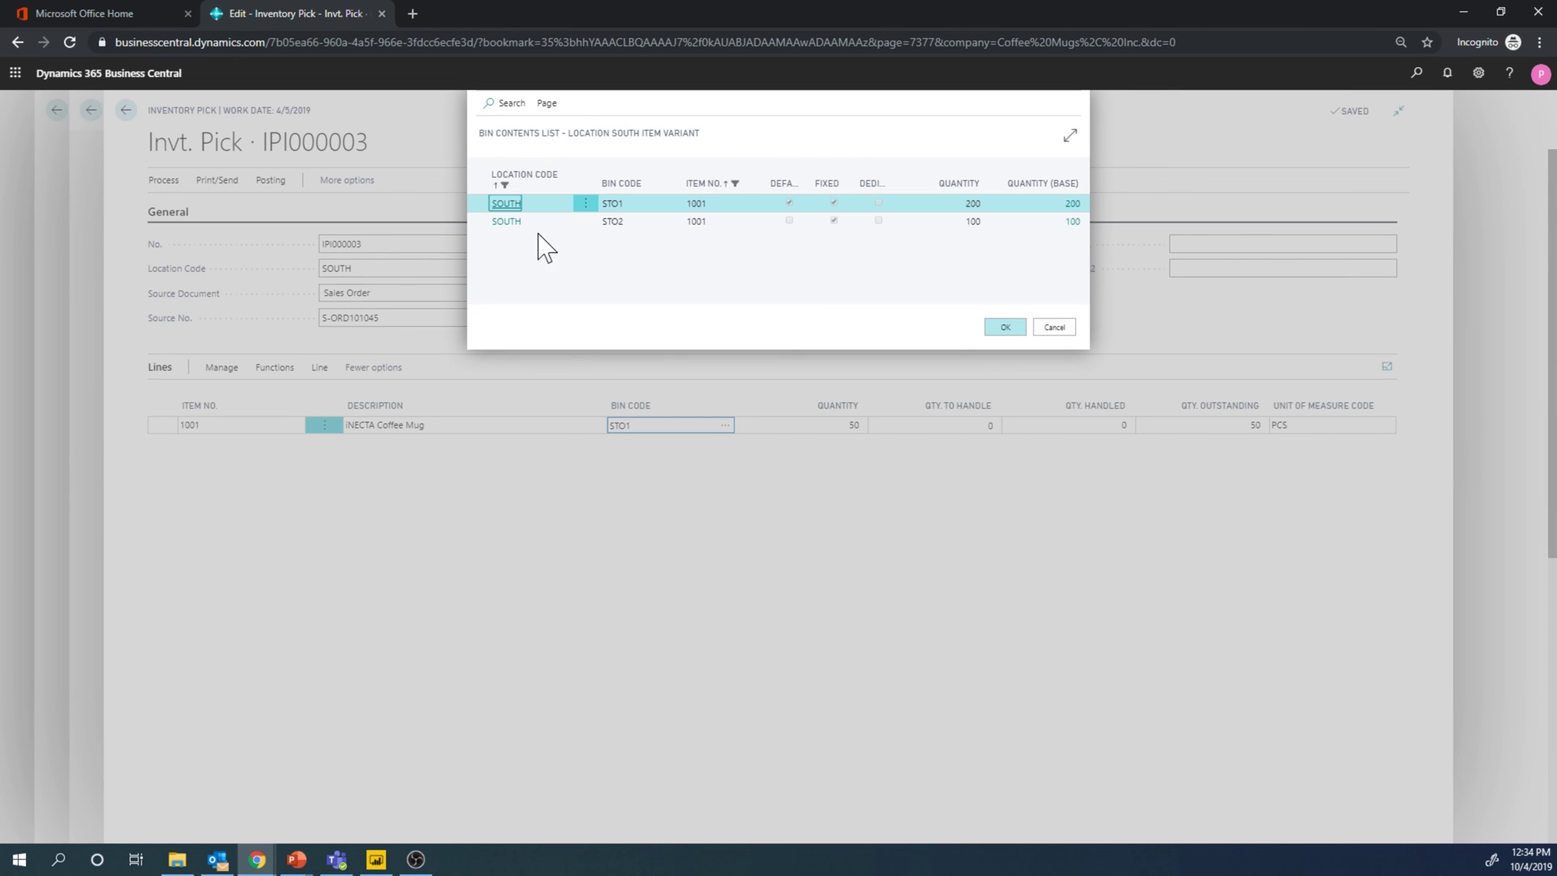
{"action": "left_click", "coordinate": [557, 222]}
{"action": "left_click", "coordinate": [1005, 327]}
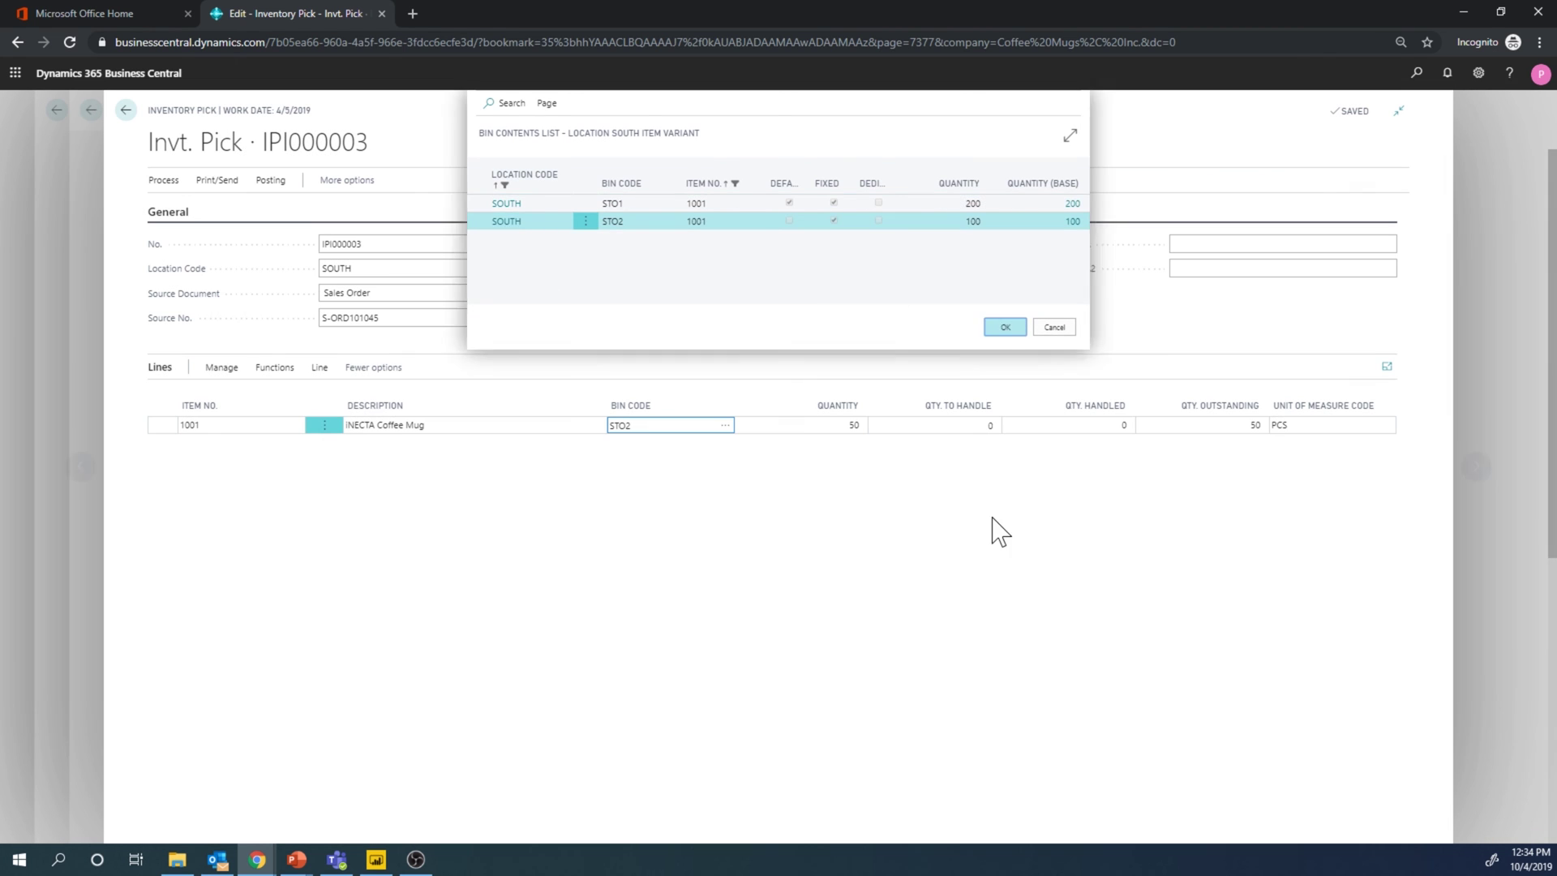
{"action": "left_click", "coordinate": [987, 429]}
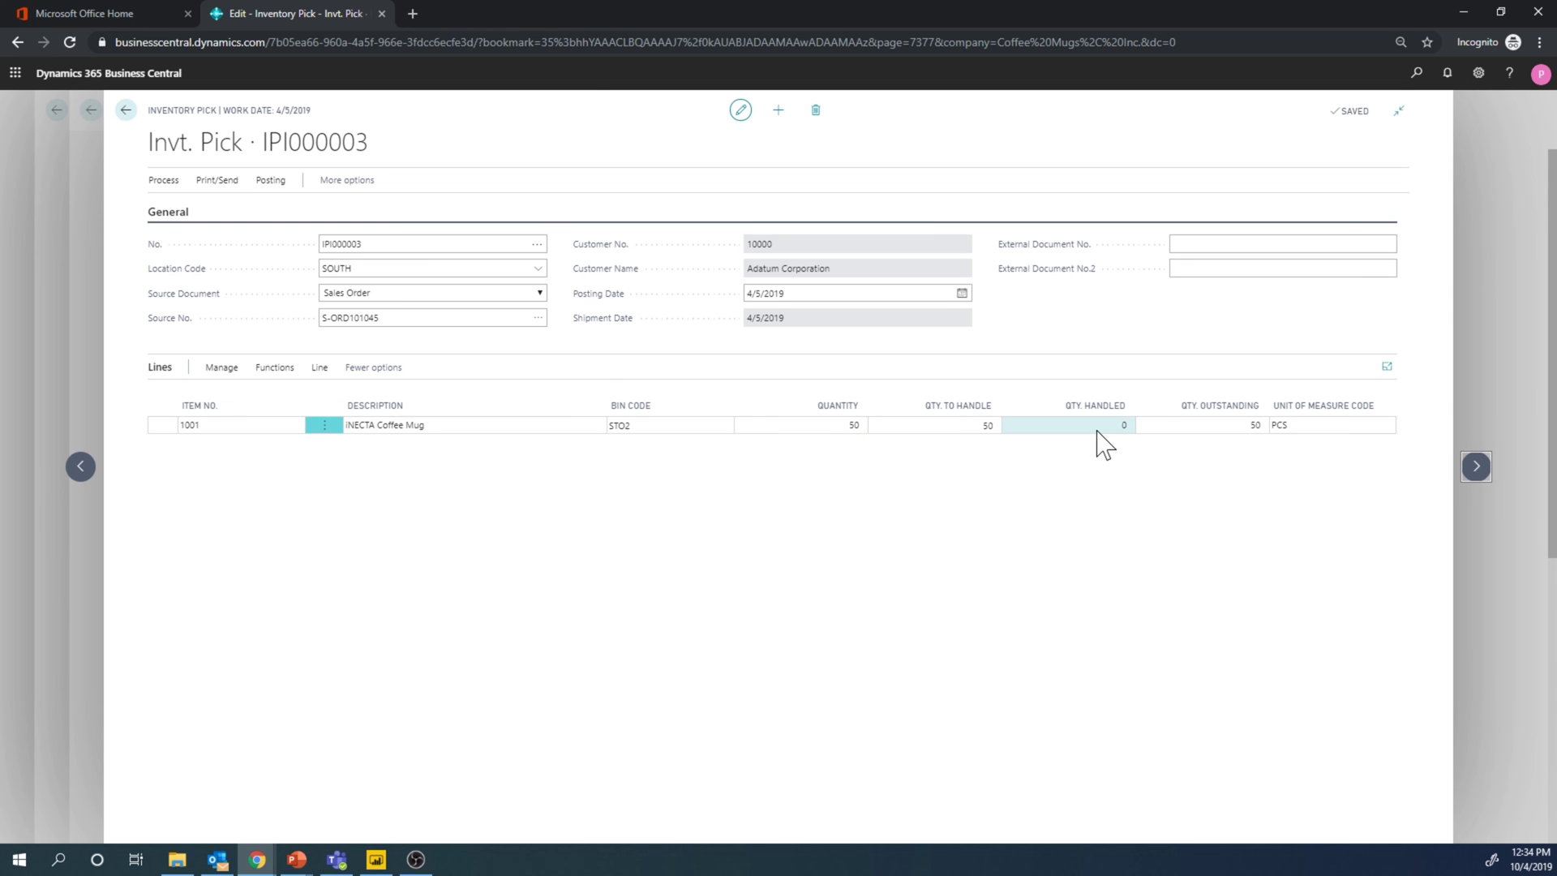
- Post the inventory pick as Ship
{"action": "left_click", "coordinate": [270, 181]}
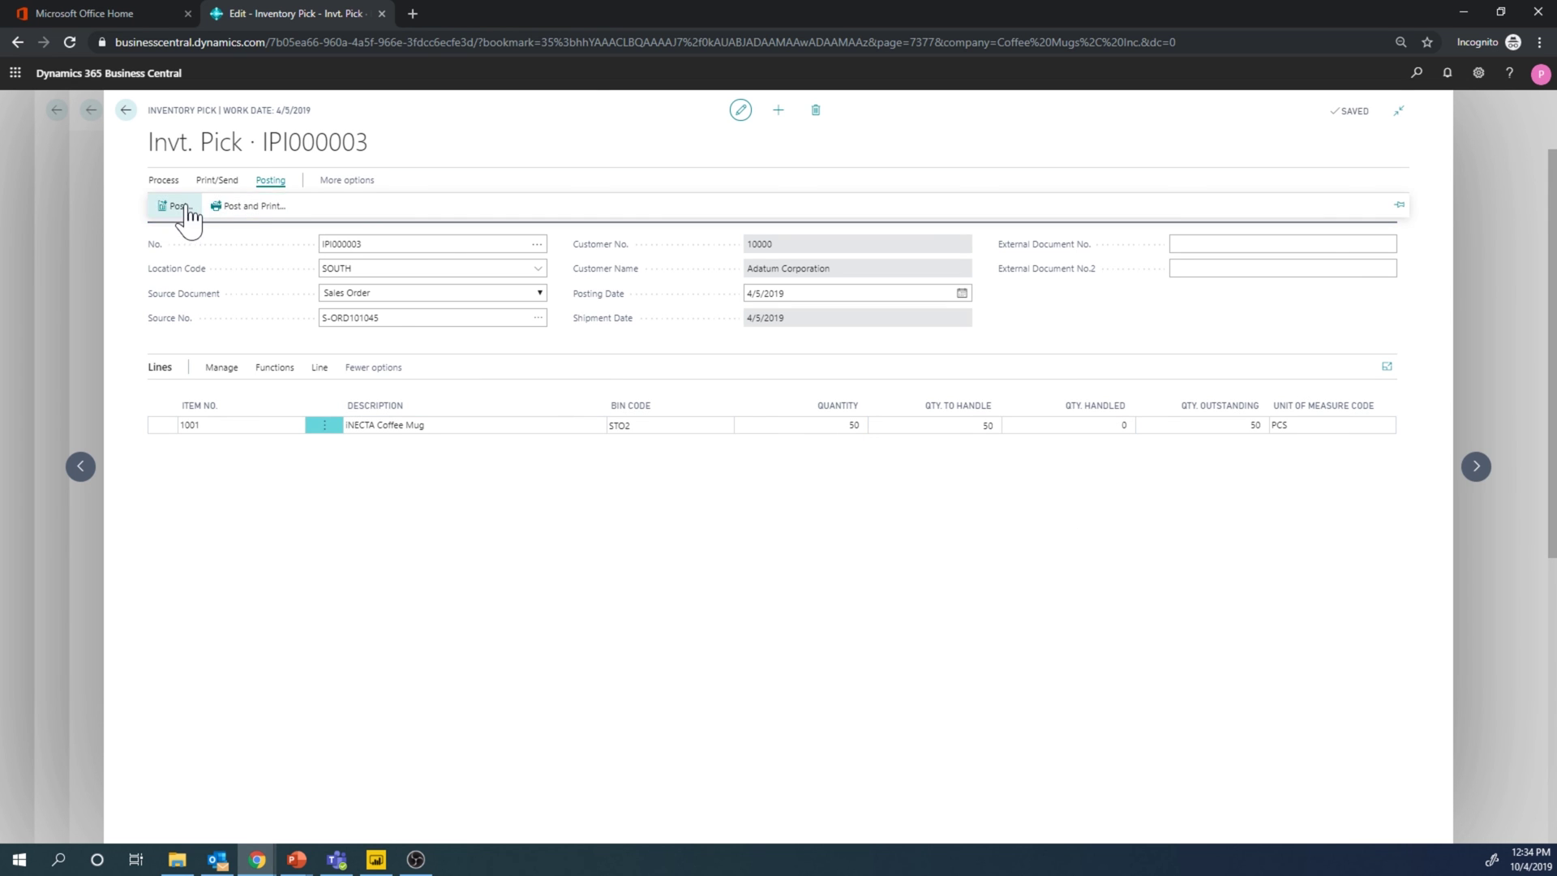
{"action": "left_click", "coordinate": [172, 209]}
{"action": "left_click", "coordinate": [861, 504]}
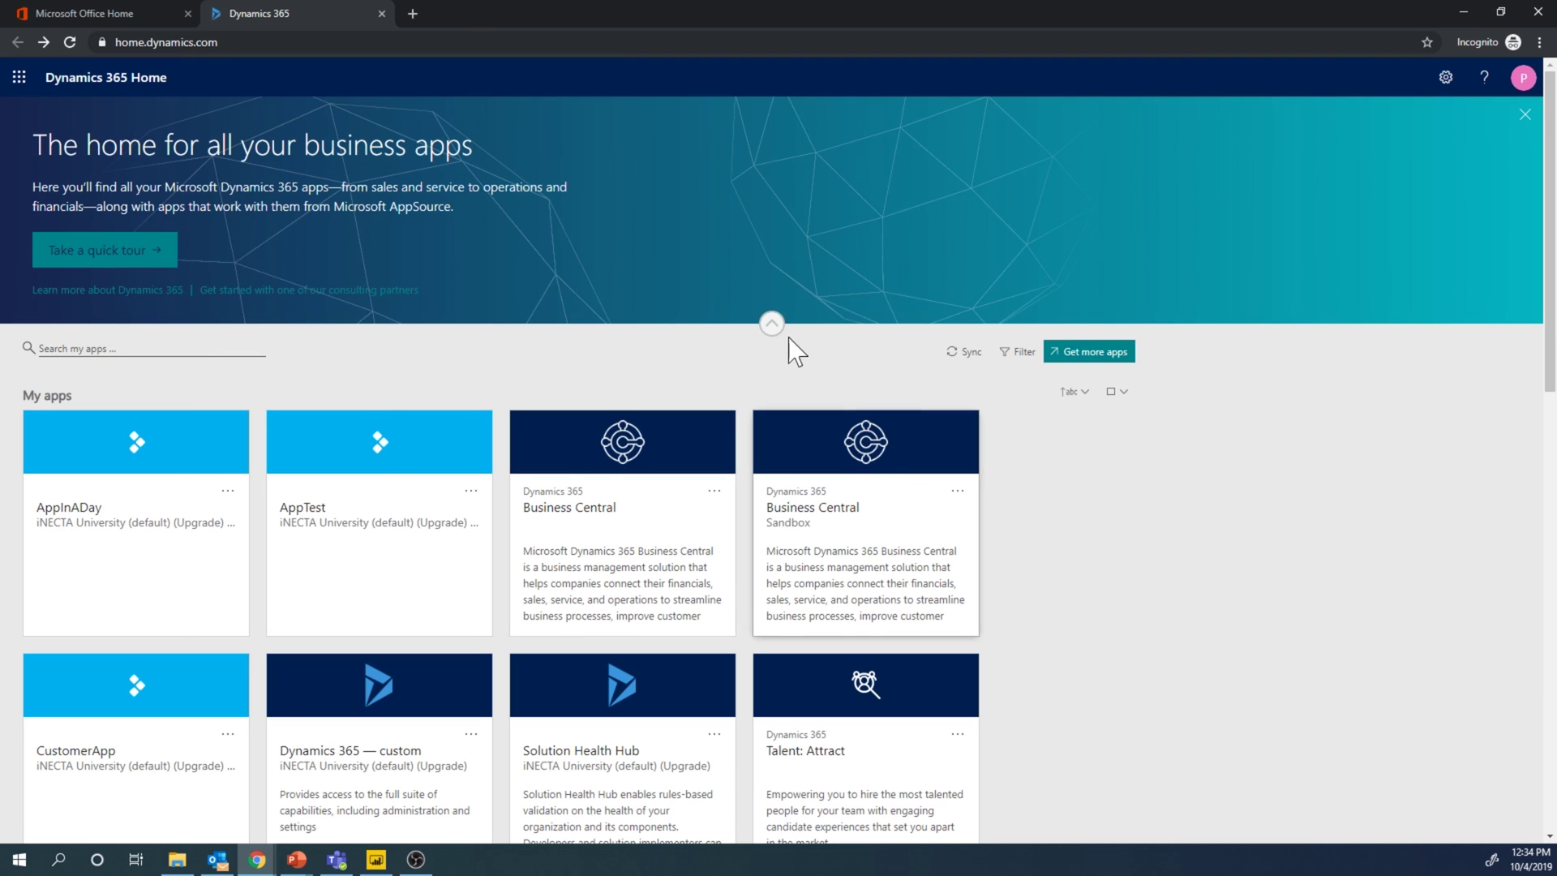
- Launch the Business Central app tile from My apps on Dynamics 365 Home
{"action": "left_click", "coordinate": [592, 509]}
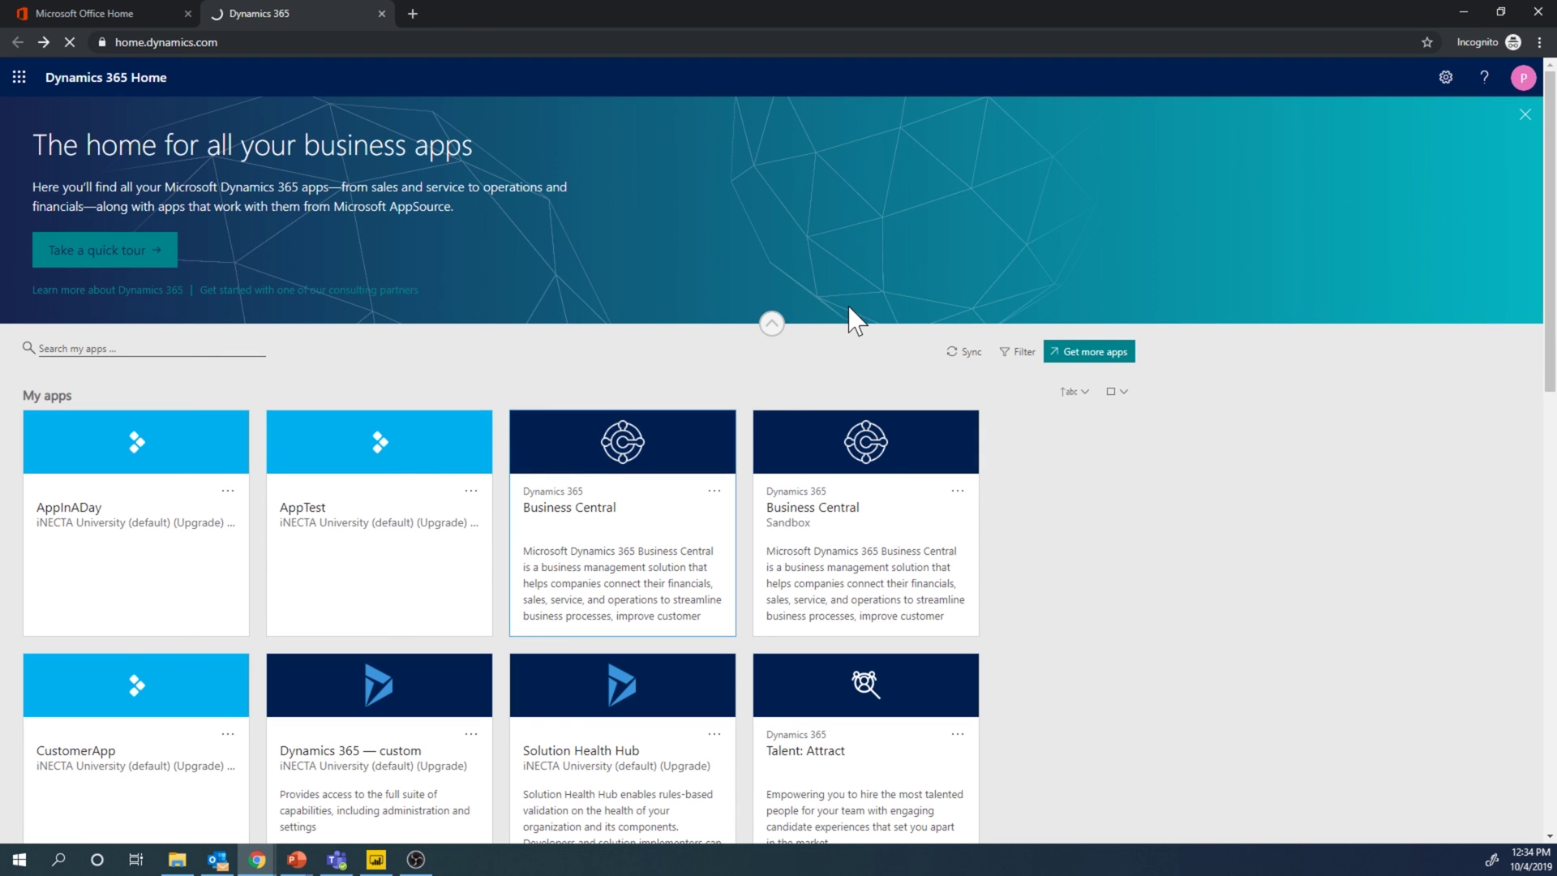